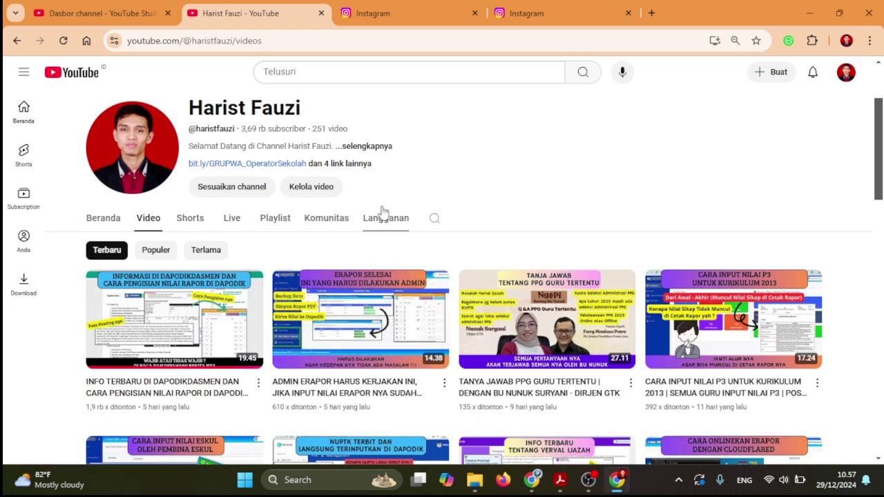
# Switch to the side-by-side e-Rapor SMP and Dapodik windows and collapse Dapodik's Mata Evaluasi Rapor list
pyautogui.scroll(1, 484, 197)
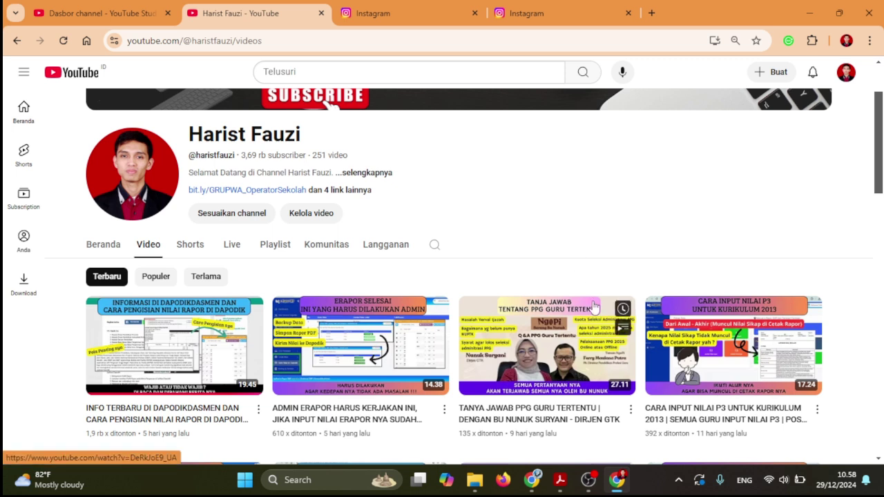
pyautogui.click(617, 480)
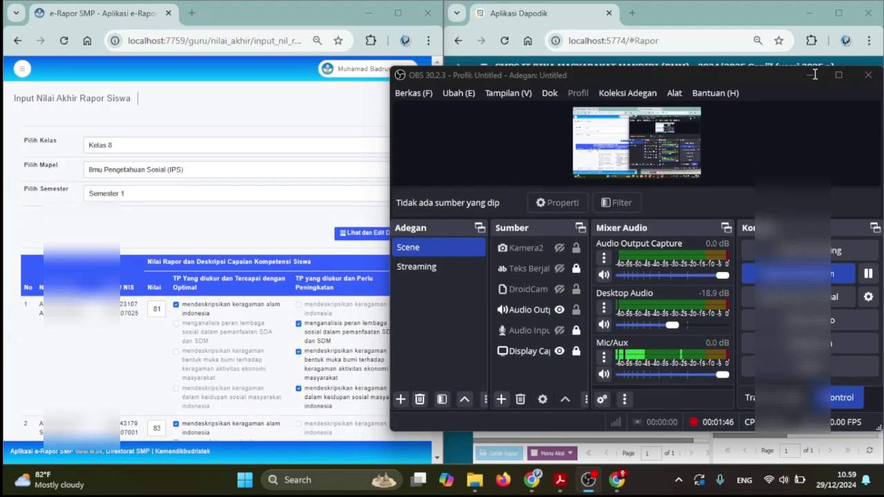
pyautogui.click(588, 480)
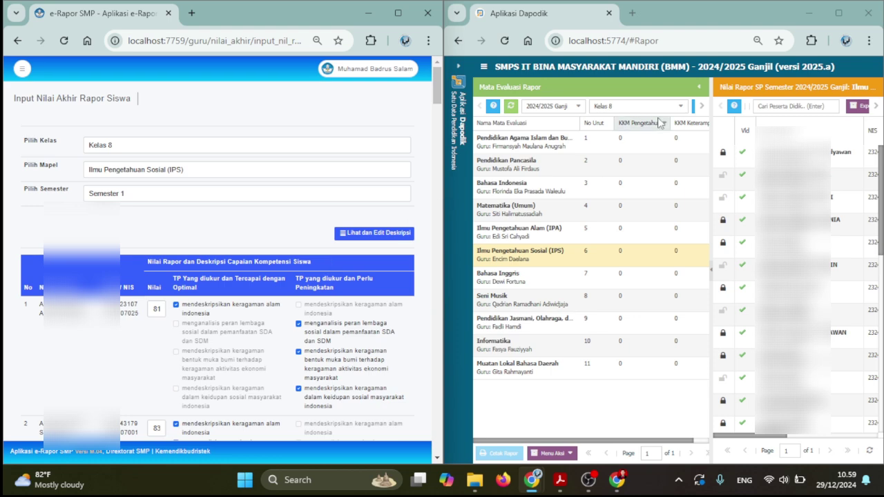
pyautogui.click(698, 94)
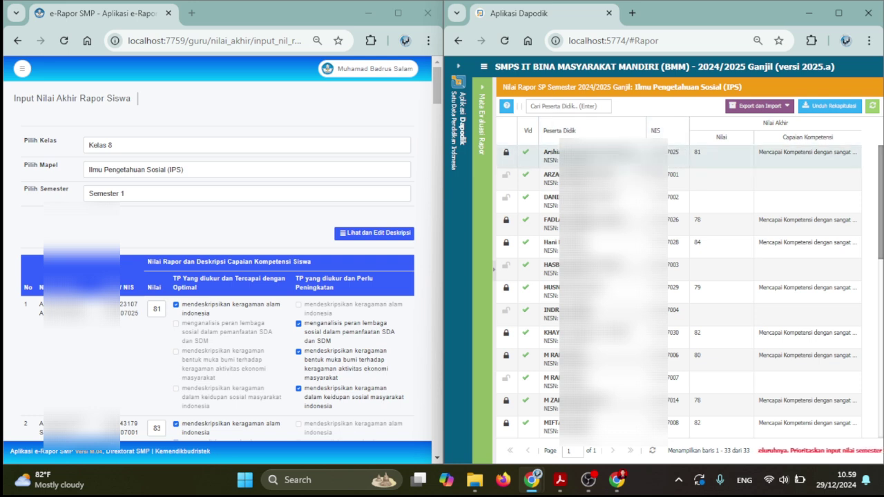
# Compare the Kelas 8 IPS final grades and competency ticks of students 1 to 7 in e-Rapor with their Dapodik rows
pyautogui.scroll(-1, 370, 334)
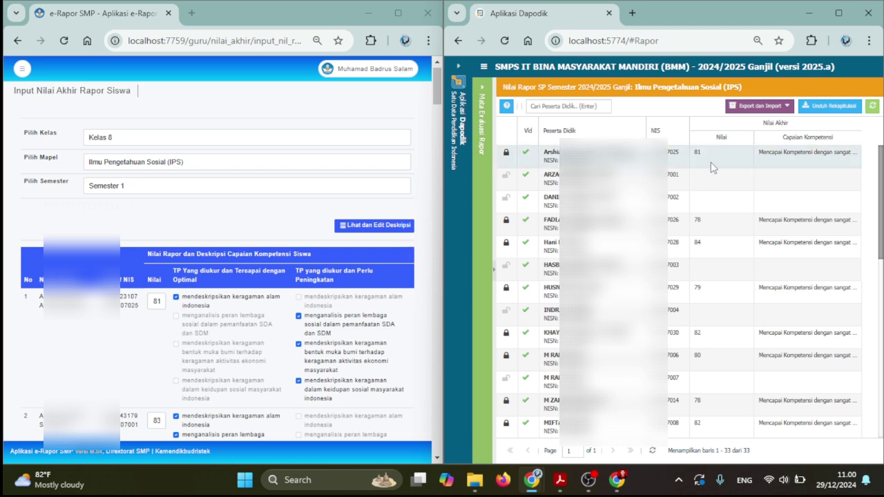
pyautogui.scroll(-1, 703, 161)
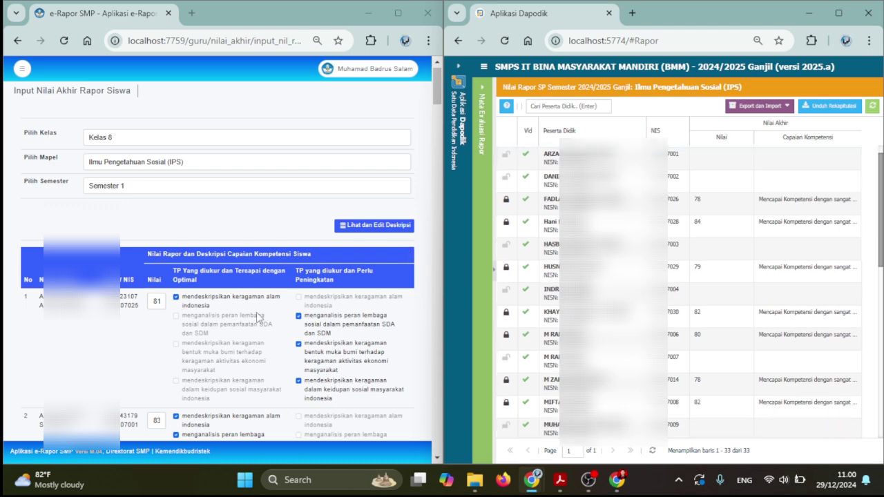
pyautogui.scroll(-2, 206, 338)
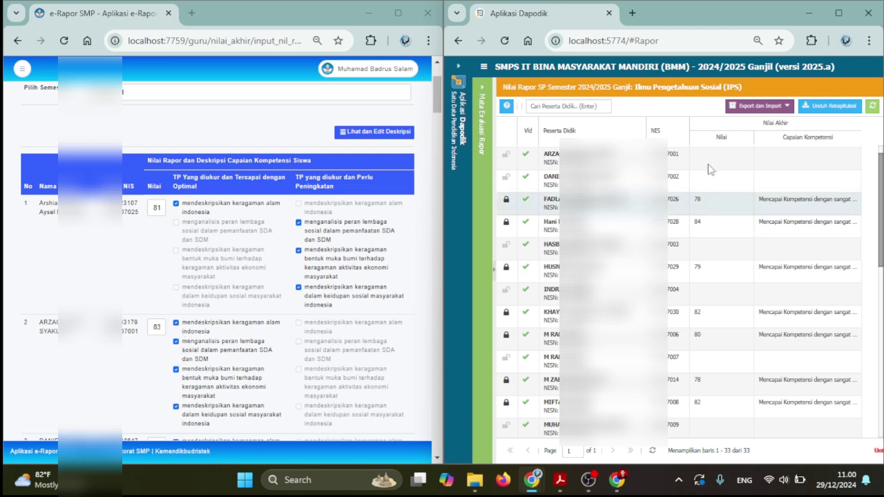
pyautogui.scroll(1, 708, 164)
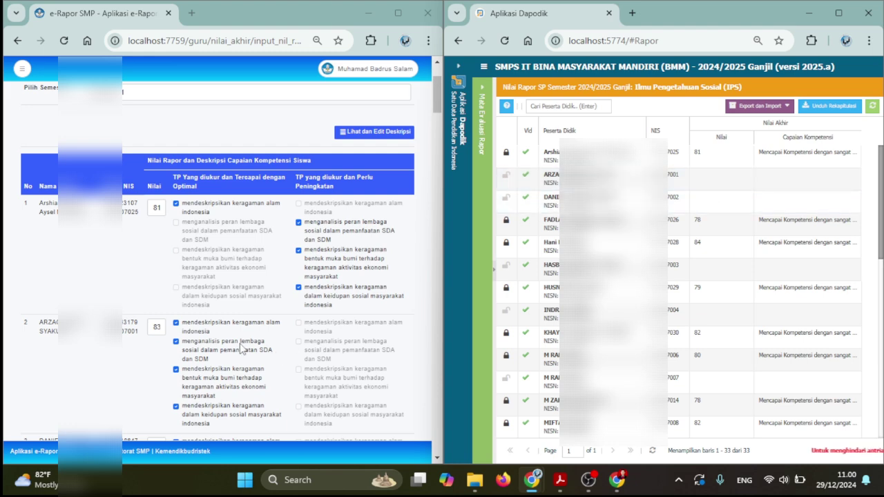
pyautogui.scroll(-1, 256, 385)
pyautogui.scroll(-2, 256, 385)
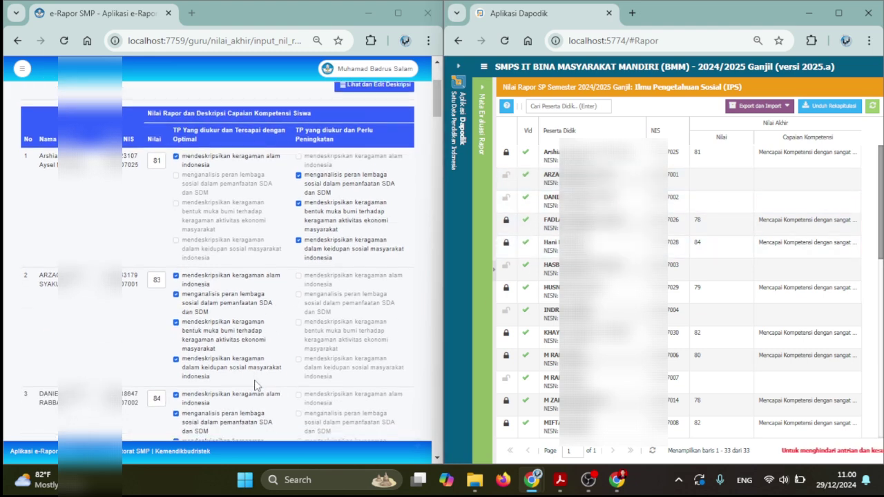
pyautogui.scroll(-2, 207, 380)
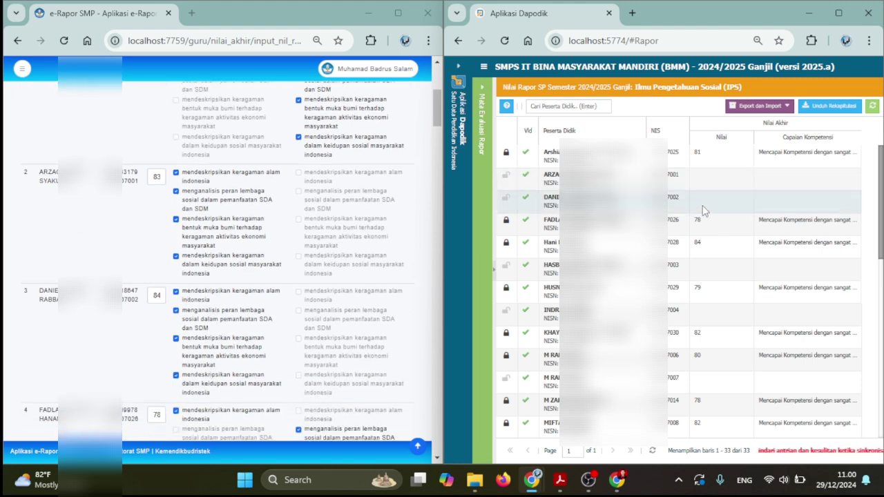
pyautogui.scroll(-2, 285, 305)
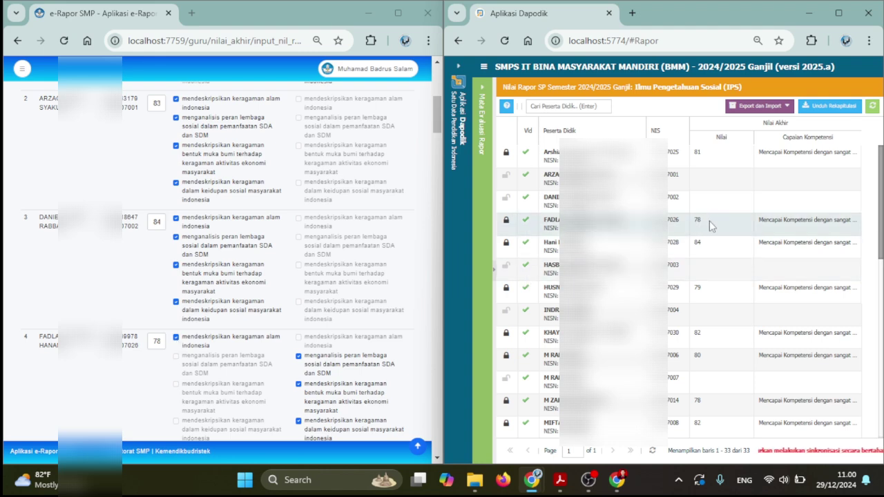
pyautogui.scroll(-3, 197, 351)
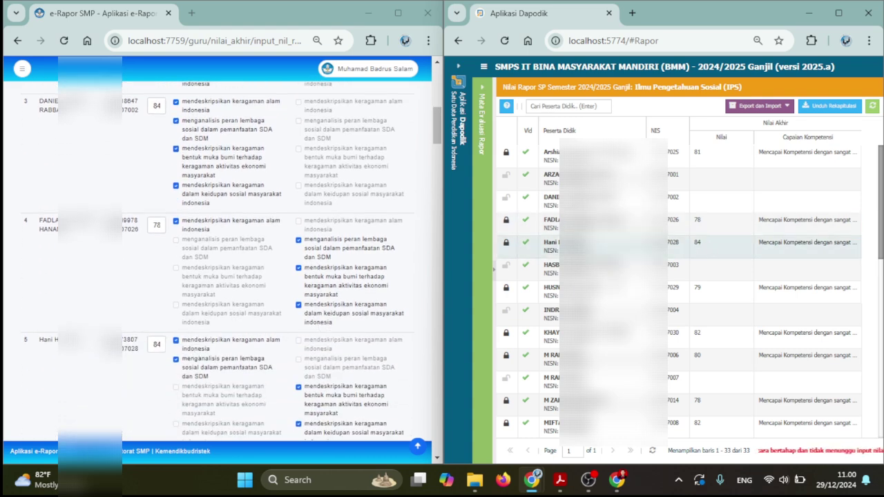
pyautogui.scroll(-1, 378, 364)
pyautogui.scroll(-1, 377, 364)
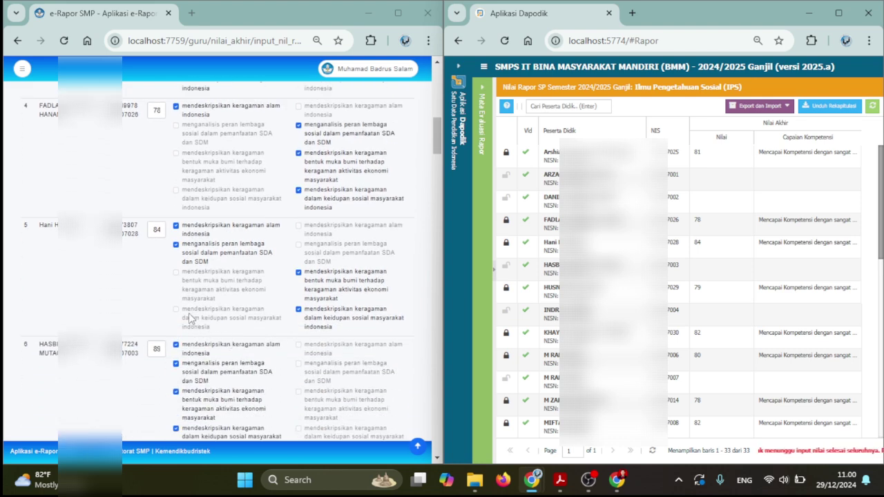
pyautogui.scroll(-1, 207, 372)
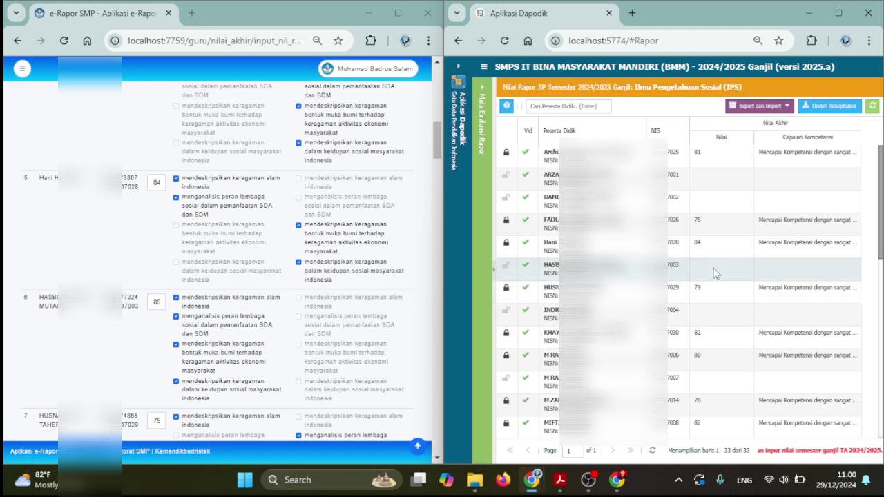
pyautogui.scroll(-1, 249, 353)
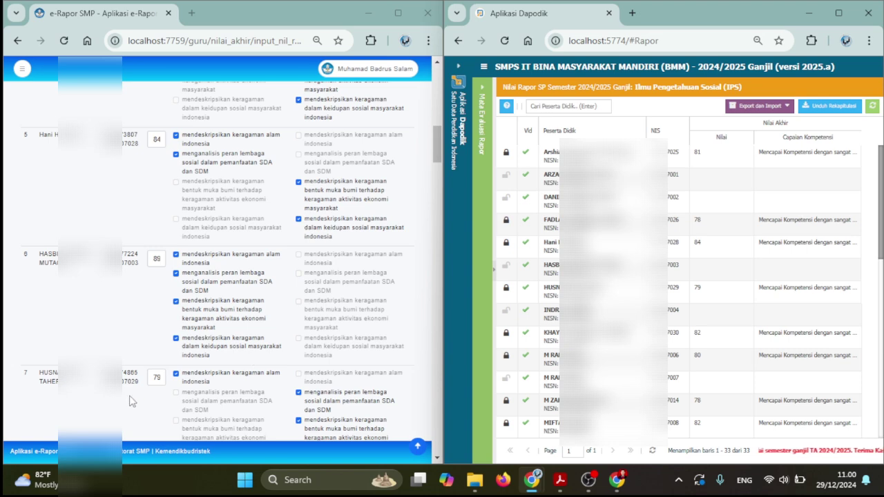
pyautogui.scroll(-1, 132, 402)
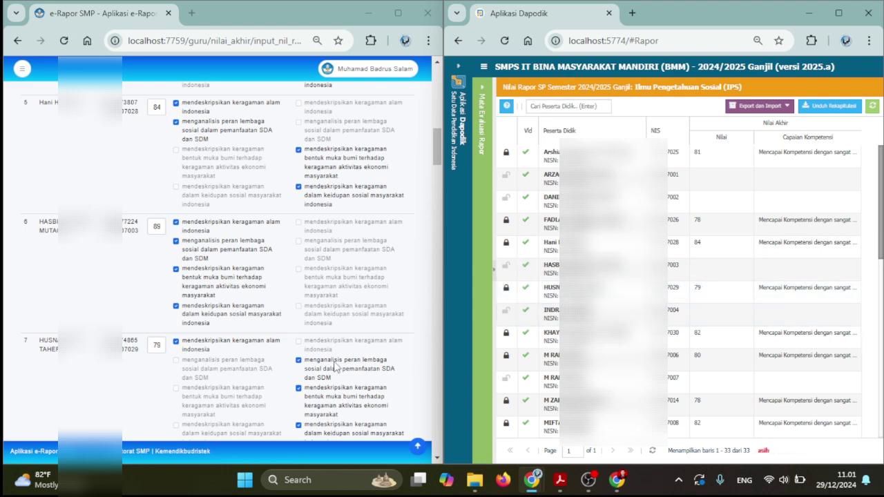
pyautogui.scroll(-1, 337, 364)
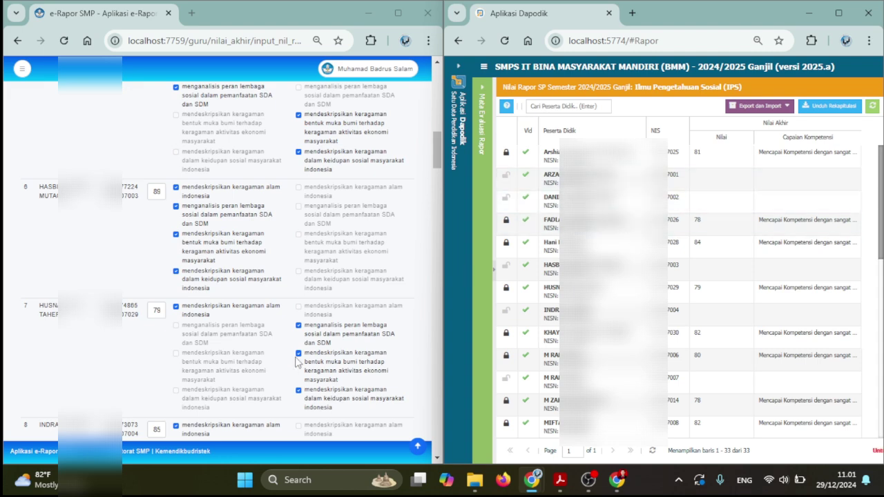
# Examine the IPS grades and TP competency ticks of students 8 to 30 in the e-Rapor list
pyautogui.scroll(-3, 297, 362)
pyautogui.scroll(-2, 297, 362)
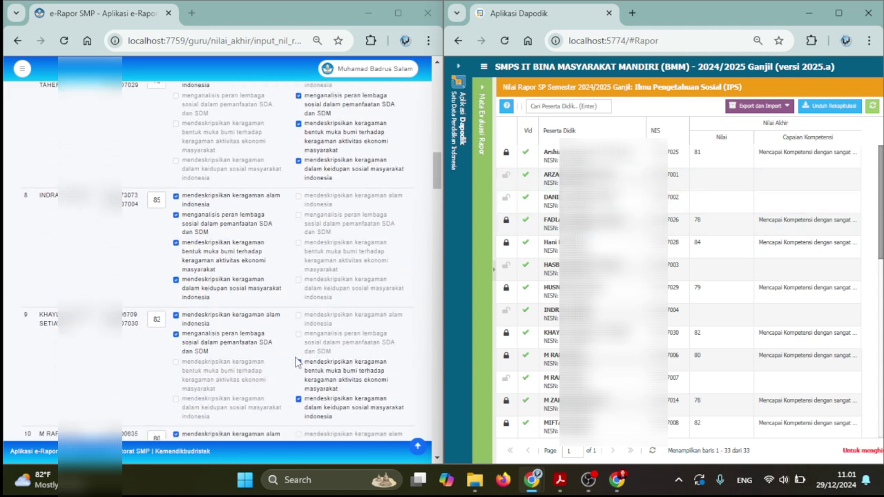
pyautogui.scroll(-2, 297, 361)
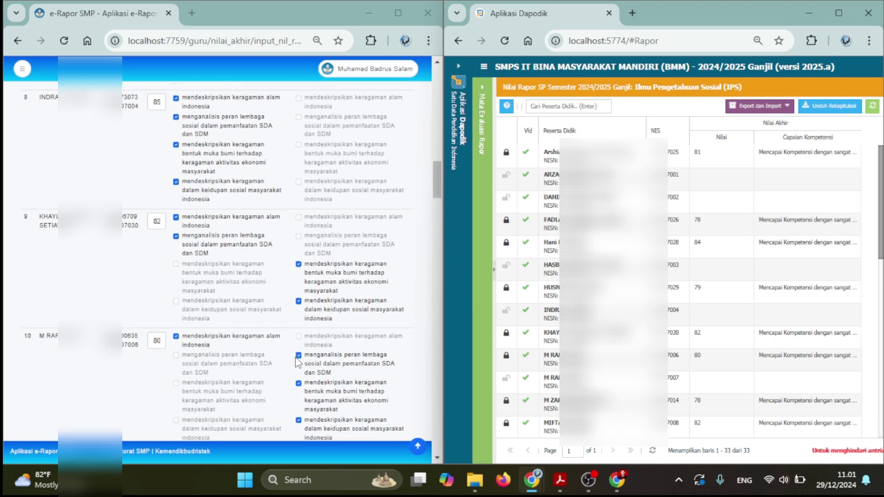
pyautogui.scroll(-7, 297, 360)
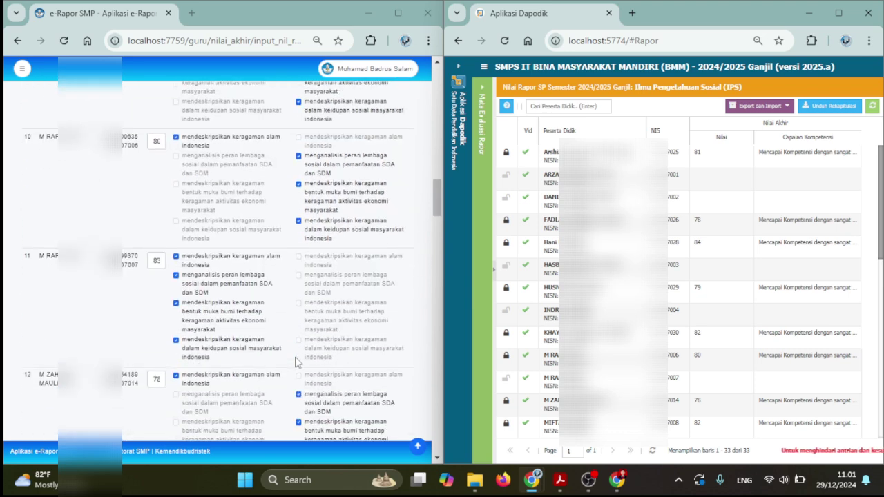
pyautogui.scroll(-3, 297, 360)
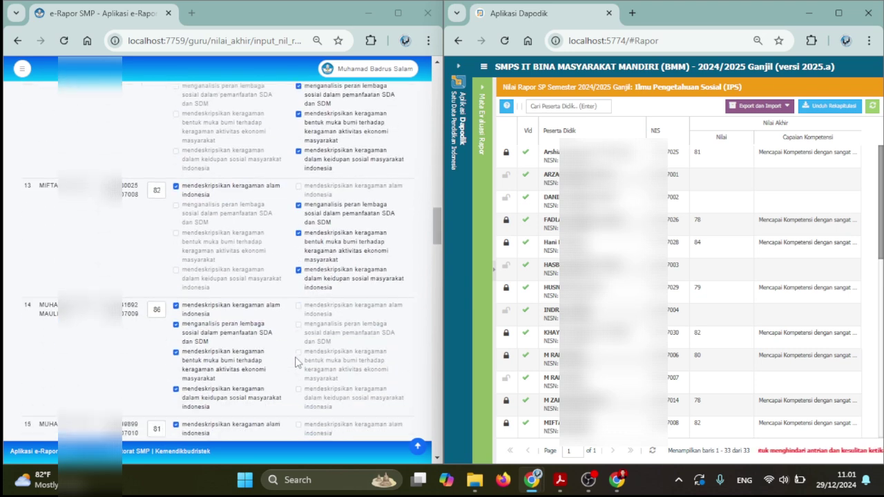
pyautogui.scroll(-4, 297, 360)
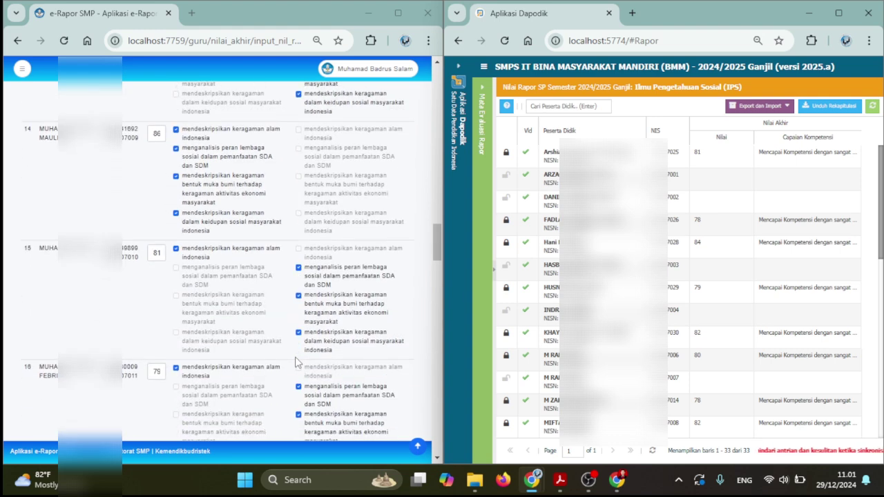
pyautogui.scroll(-1, 297, 360)
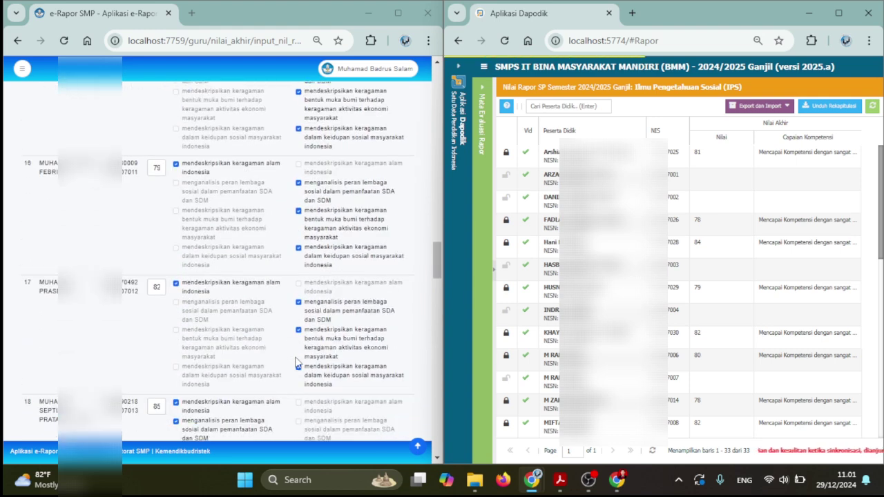
pyautogui.scroll(-4, 297, 360)
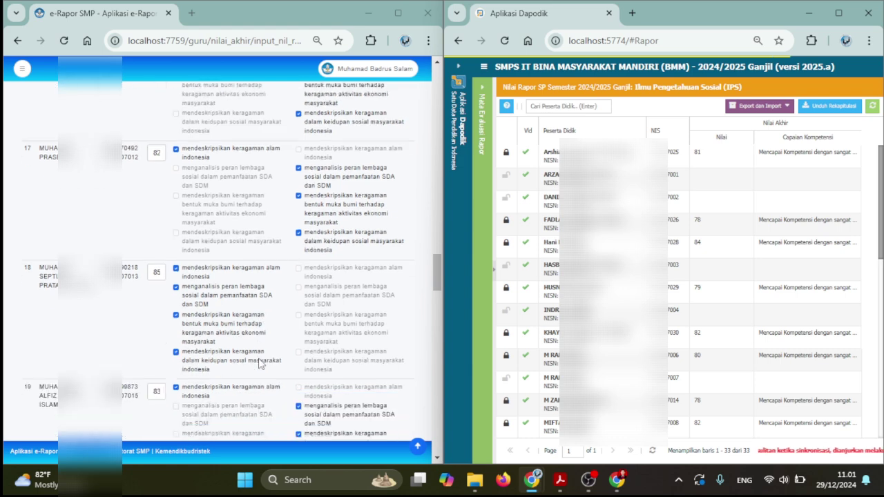
pyautogui.scroll(-2, 259, 363)
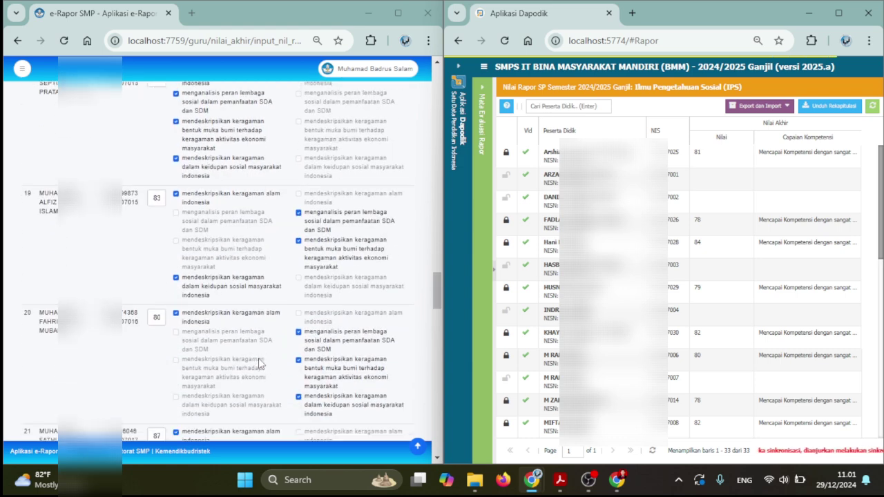
pyautogui.scroll(-4, 259, 363)
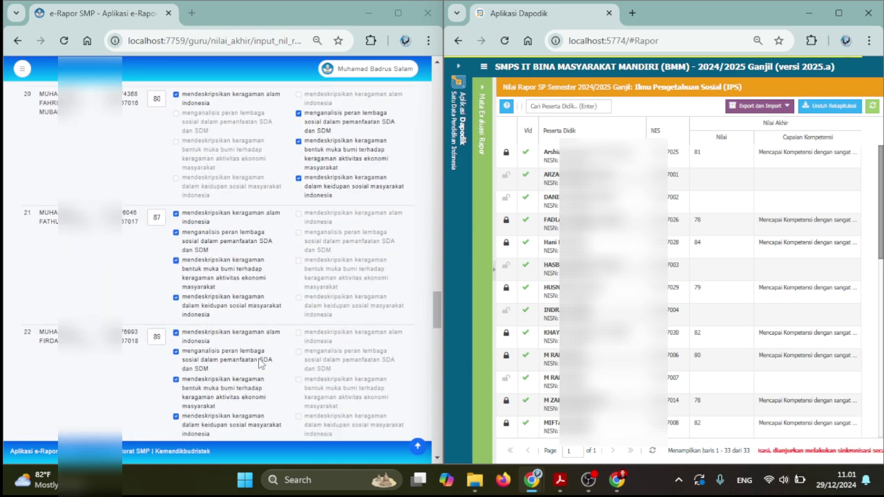
pyautogui.scroll(-3, 259, 362)
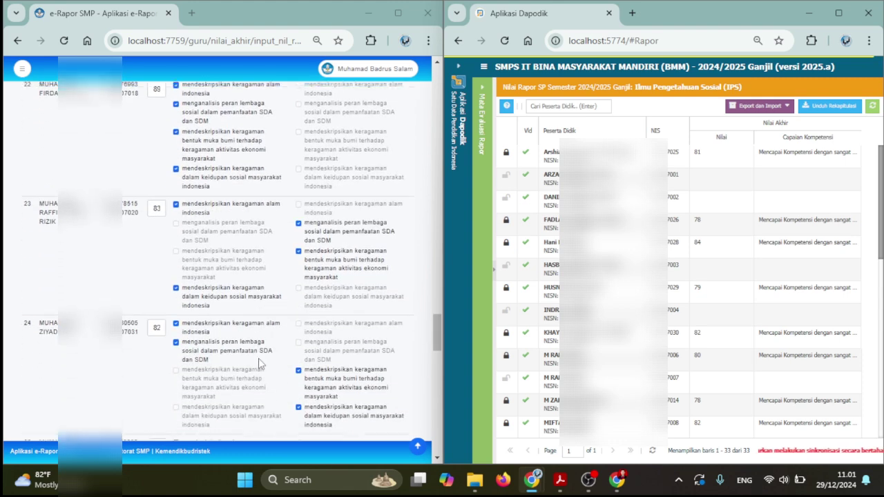
pyautogui.scroll(-6, 259, 363)
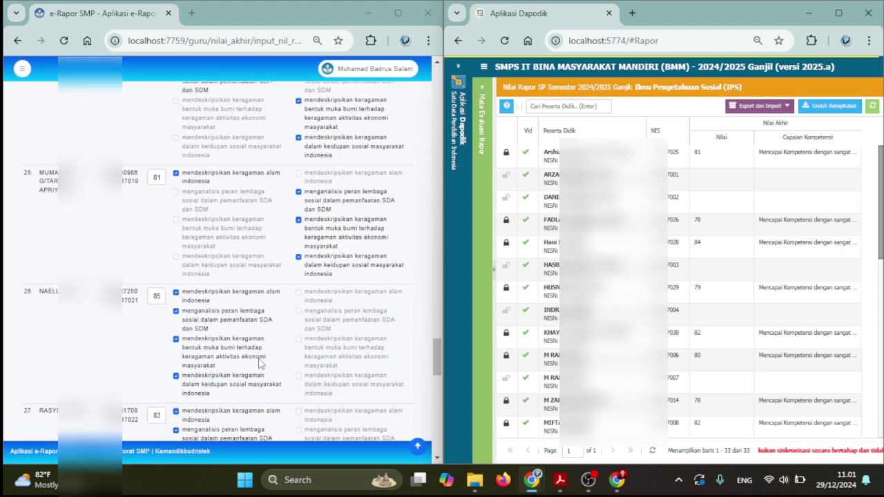
pyautogui.scroll(-2, 260, 364)
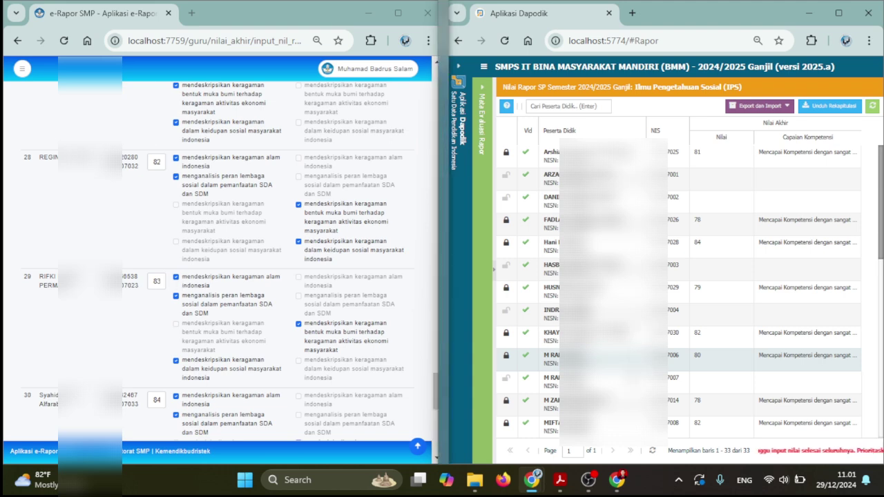
# Check the remaining IPS grades in Dapodik and open the Capaian Kompetensi text of the student listed as number 29 in e-Rapor
pyautogui.scroll(-3, 679, 294)
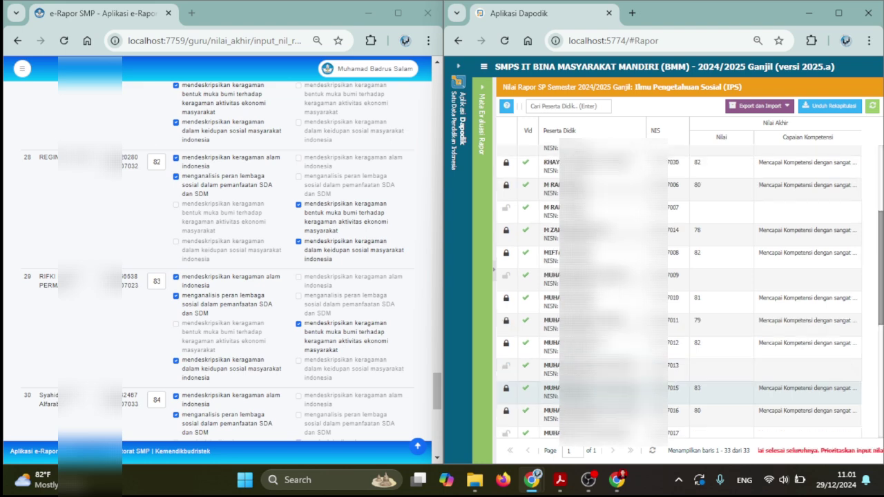
pyautogui.scroll(-2, 614, 382)
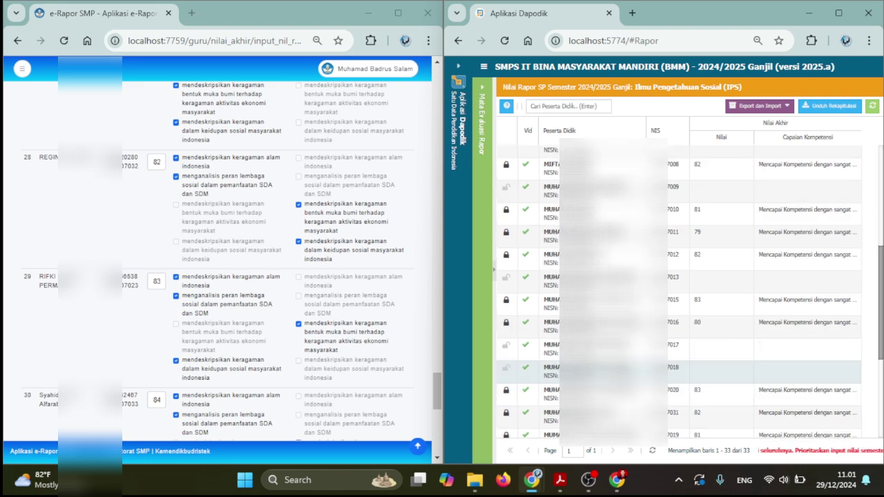
pyautogui.scroll(-4, 679, 294)
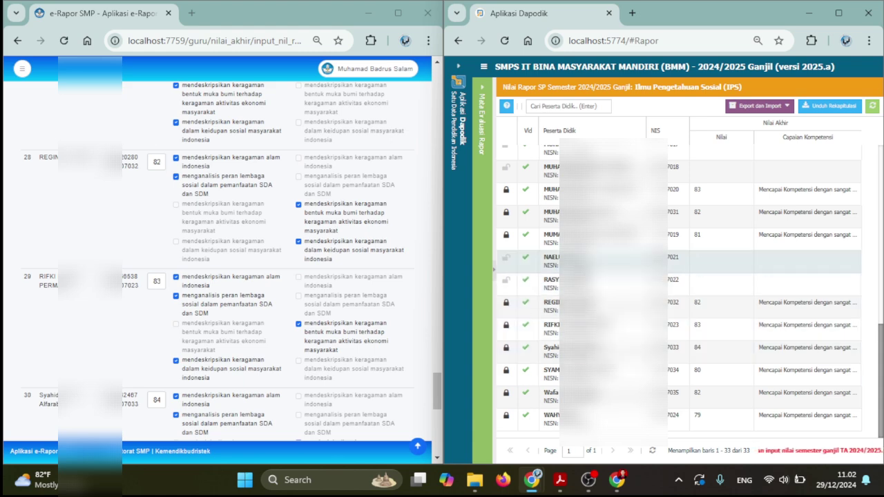
pyautogui.scroll(1, 608, 219)
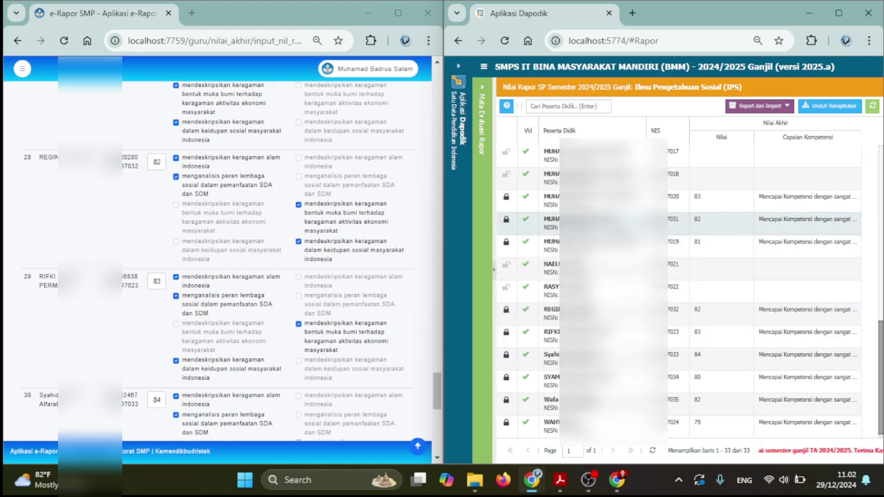
pyautogui.scroll(-1, 608, 324)
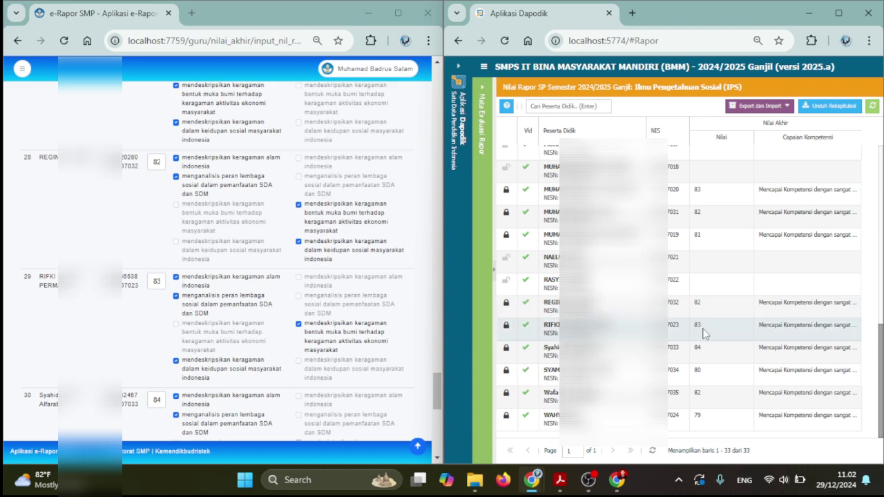
pyautogui.click(778, 332)
pyautogui.click(778, 332)
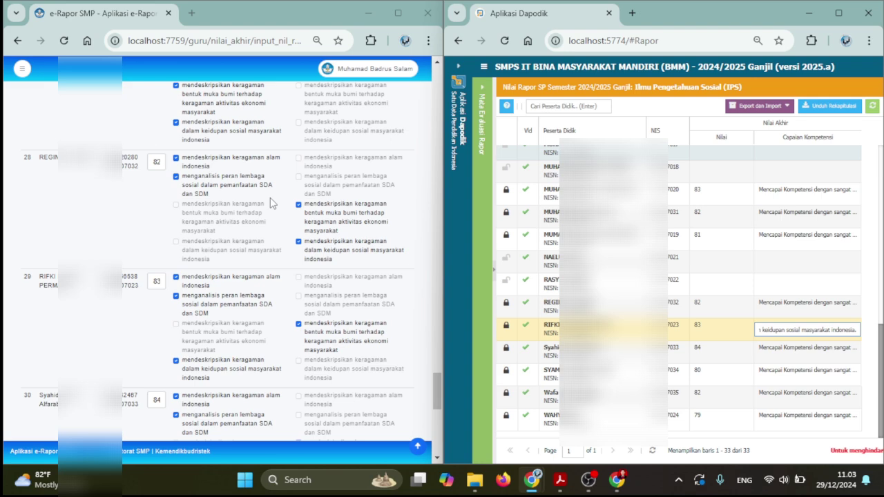
# Compare the competency ticks of students 27 and 28 in e-Rapor with their IPS rows in Dapodik
pyautogui.scroll(2, 245, 204)
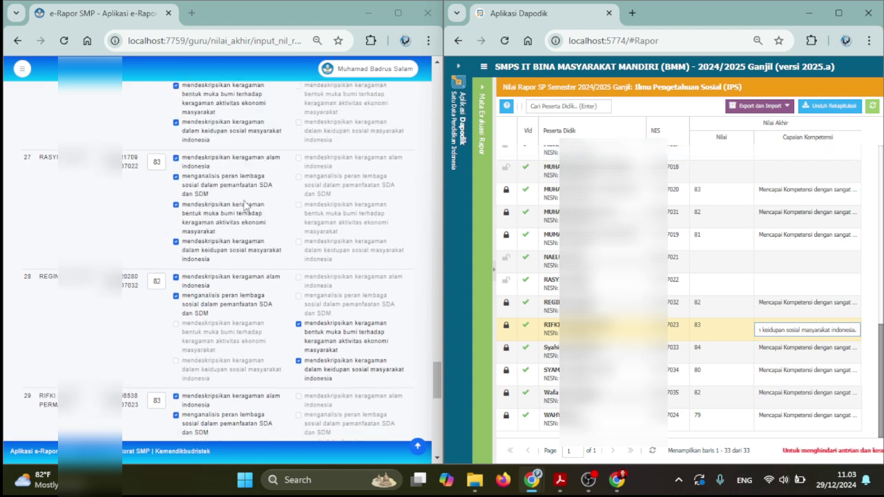
pyautogui.scroll(1, 245, 204)
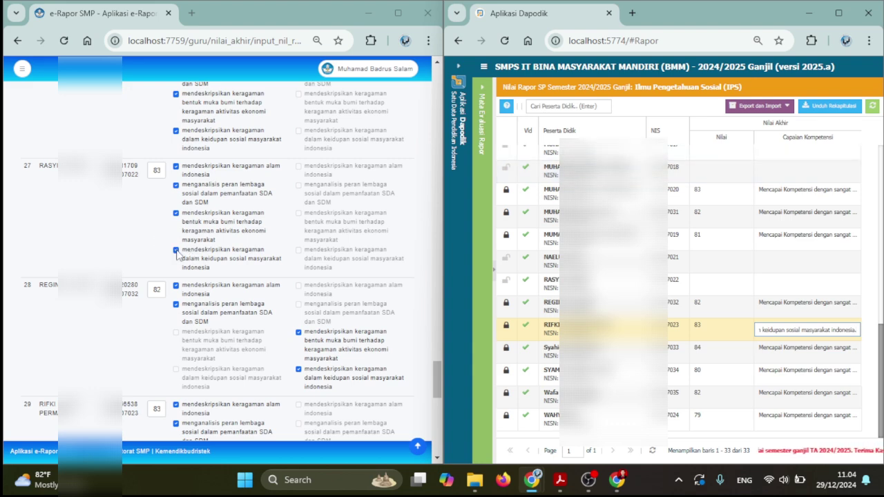
pyautogui.write('.')
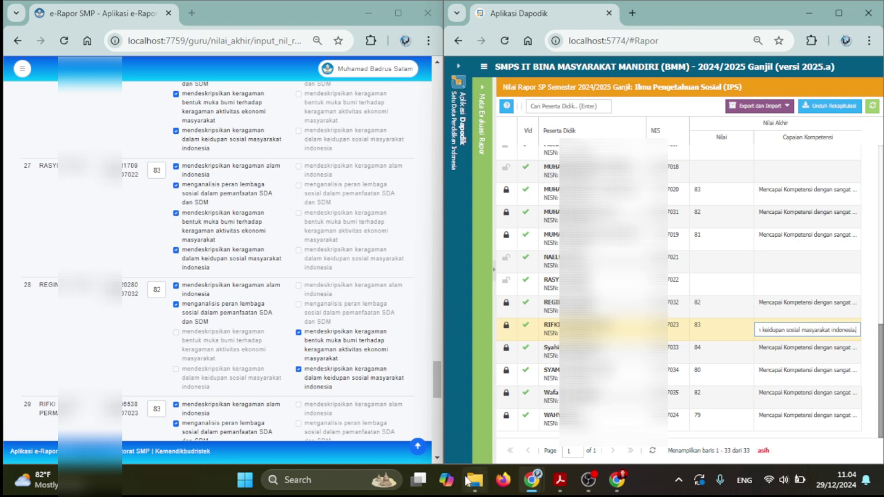
# Switch to the RAPOR KLS Kelas8 New.pdf report in Acrobat and examine the IPS grade and competency description on page 1
pyautogui.moveTo(470, 480)
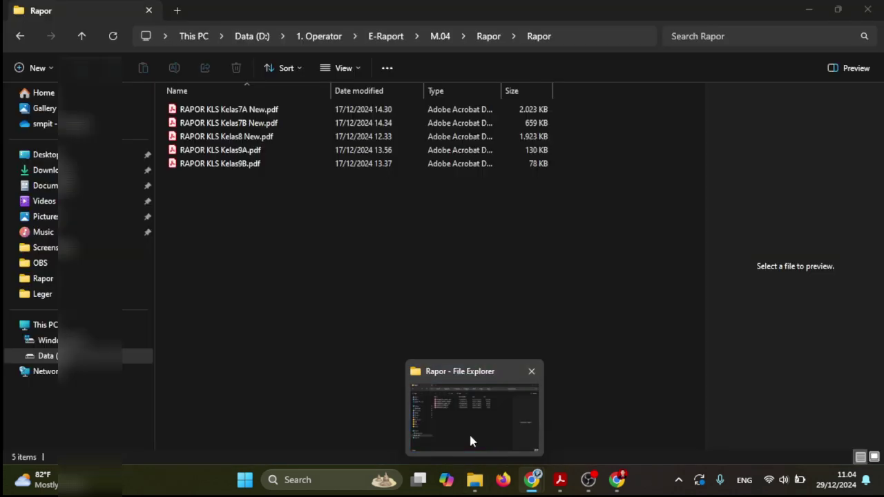
pyautogui.click(471, 437)
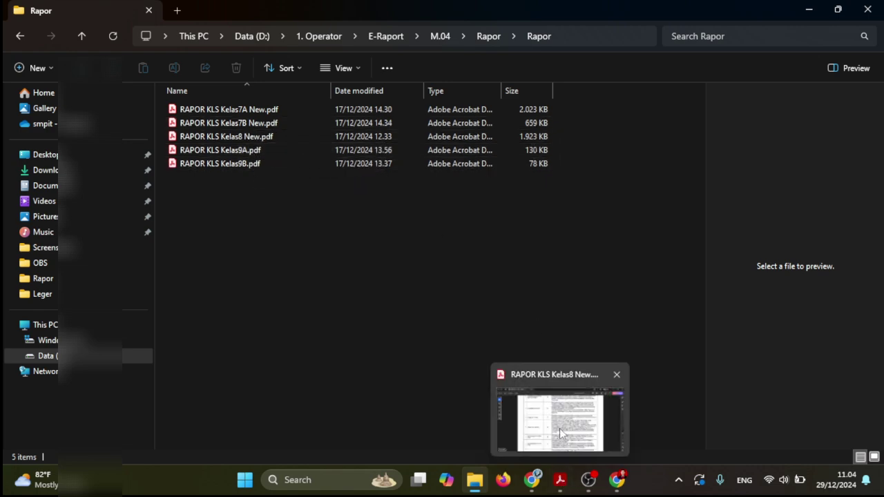
pyautogui.click(559, 429)
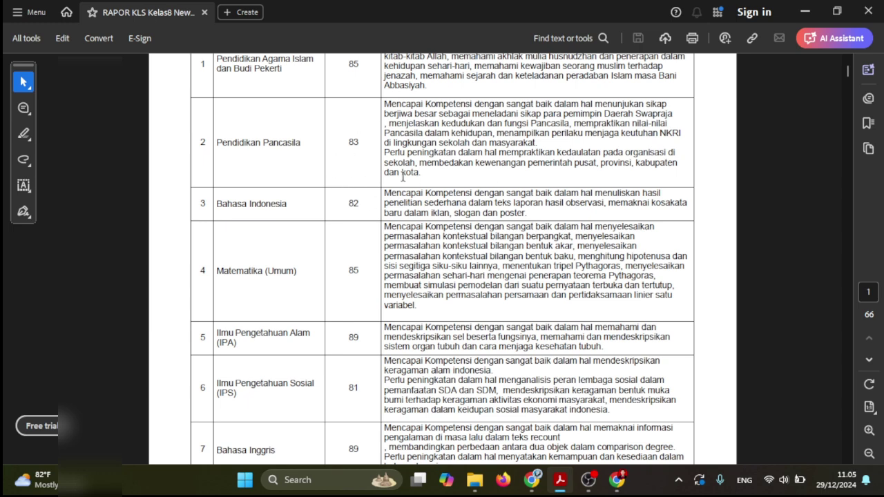
pyautogui.scroll(-3, 391, 289)
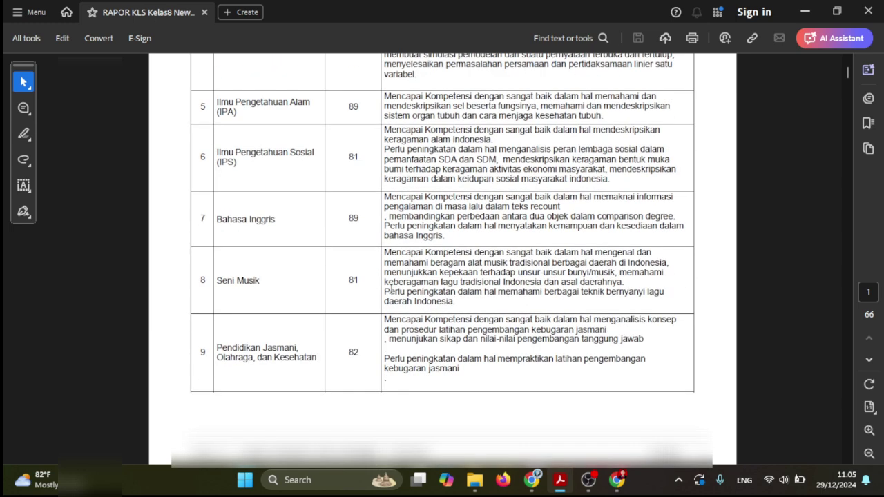
pyautogui.scroll(1, 390, 288)
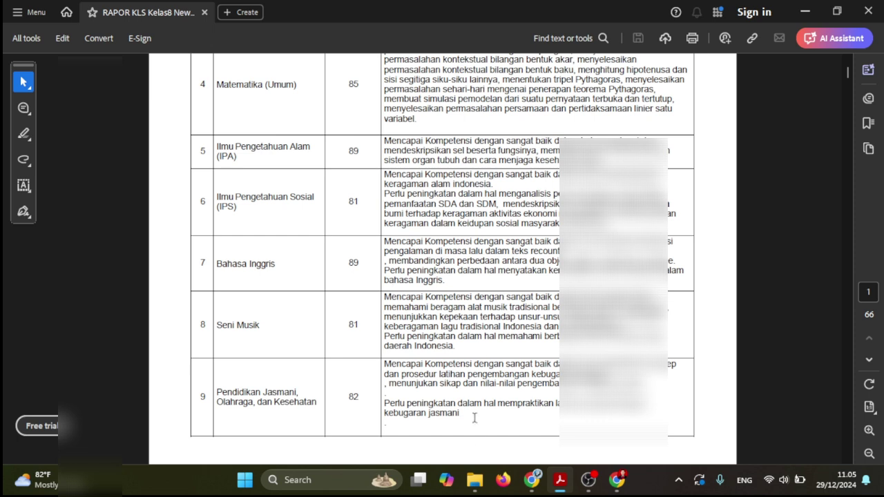
# Return to e-Rapor in Chrome and untick the optimal TP "mendeskripsikan keragaman dalam keidupan sosial masyarakat indonesia" for students 2 and 3
pyautogui.moveTo(476, 482)
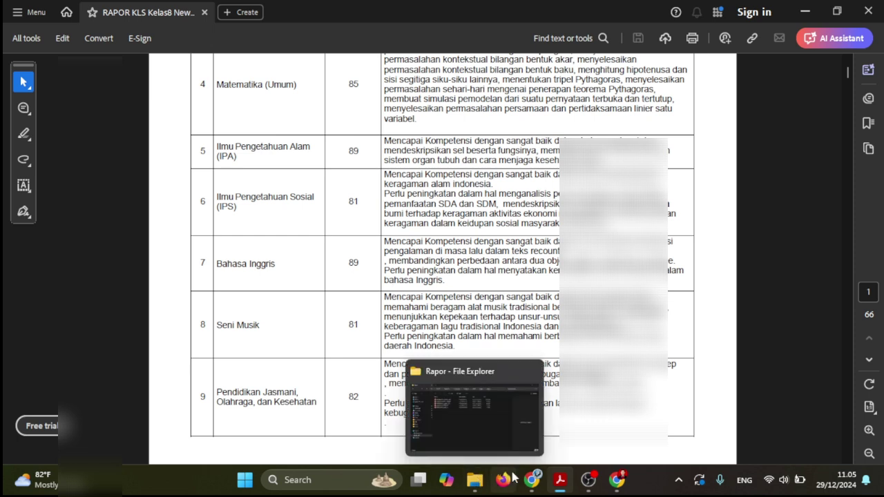
pyautogui.moveTo(532, 480)
pyautogui.click(417, 417)
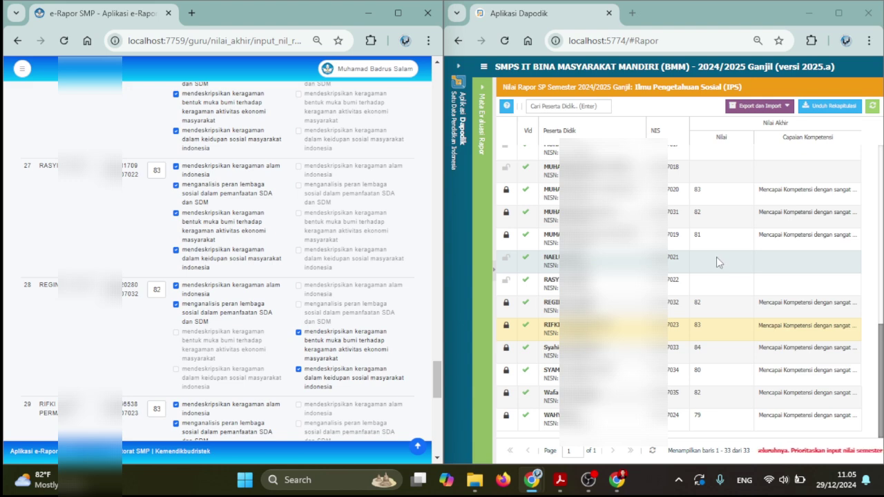
pyautogui.scroll(3, 247, 255)
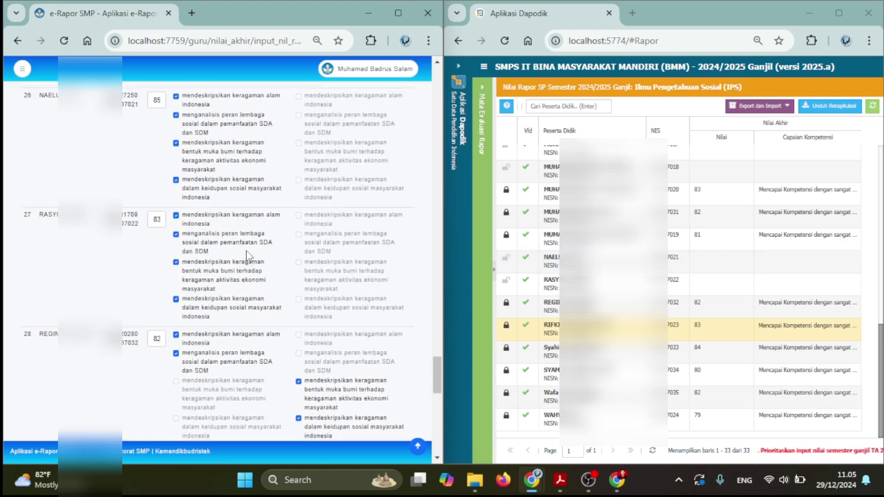
pyautogui.scroll(3, 247, 256)
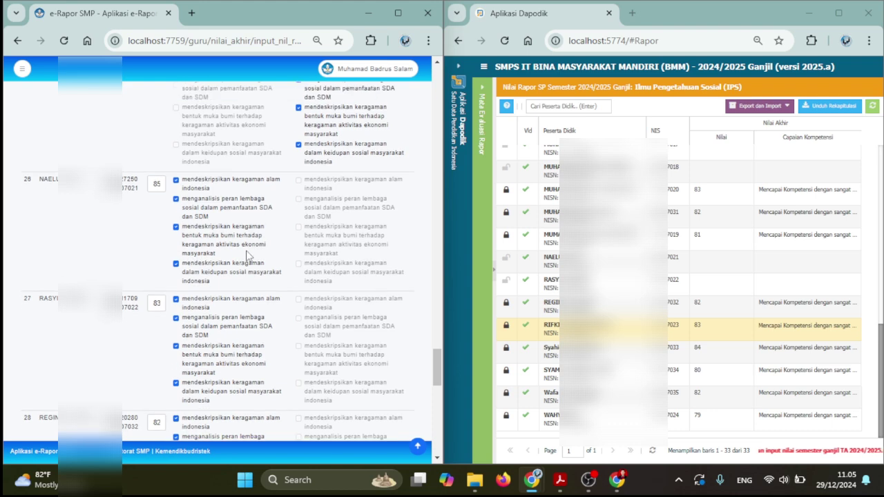
pyautogui.scroll(6, 247, 256)
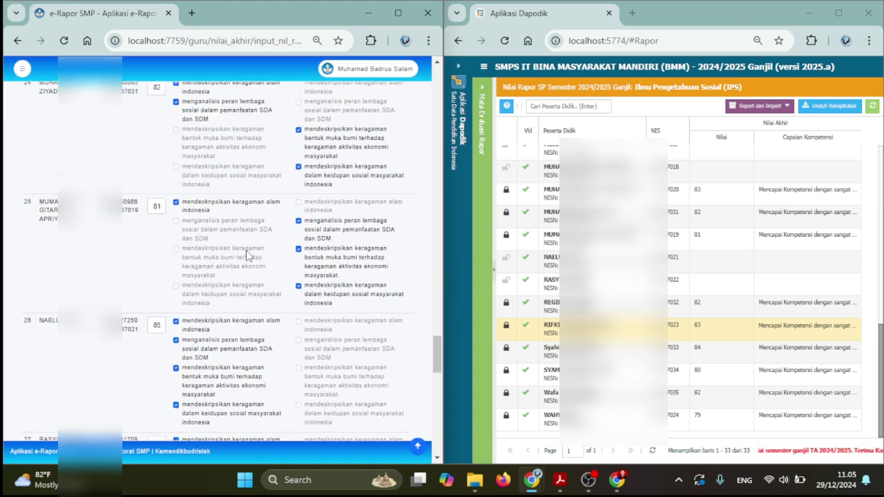
pyautogui.scroll(6, 248, 255)
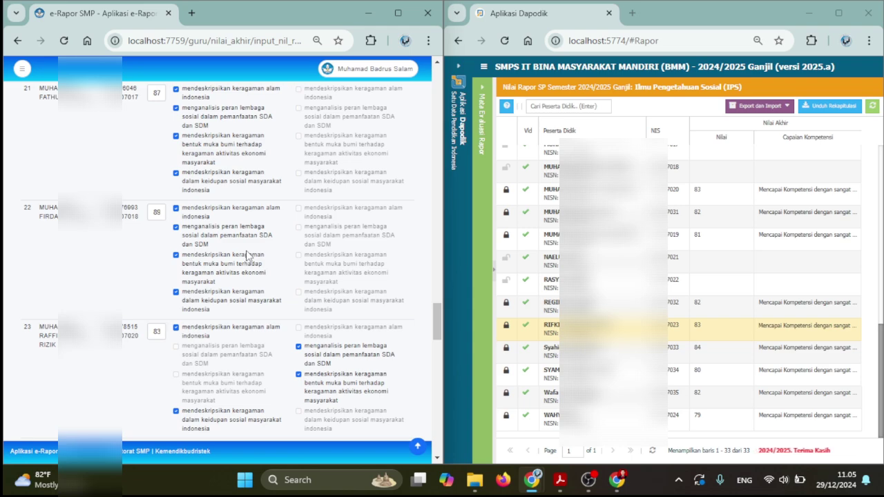
pyautogui.scroll(11, 247, 255)
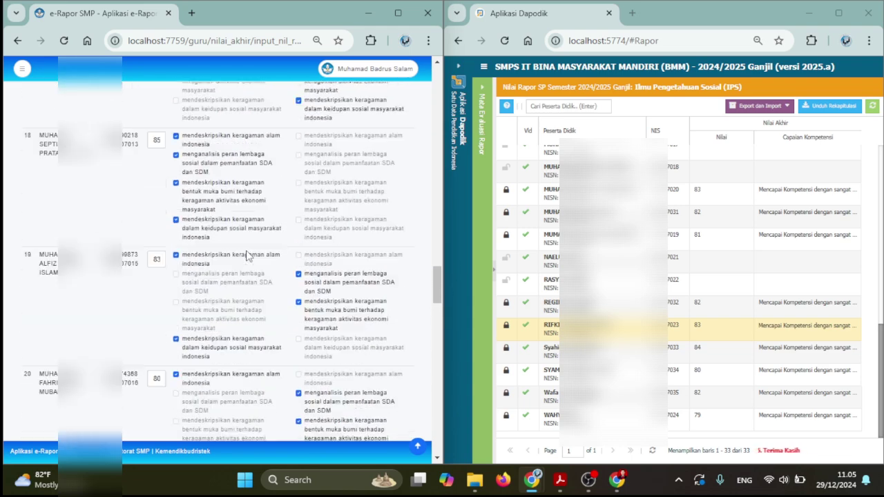
pyautogui.scroll(20, 247, 256)
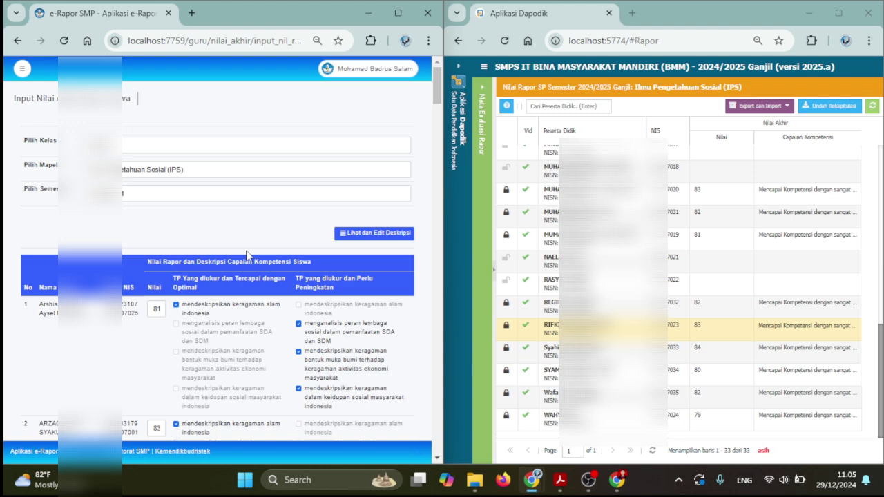
pyautogui.scroll(-3, 247, 256)
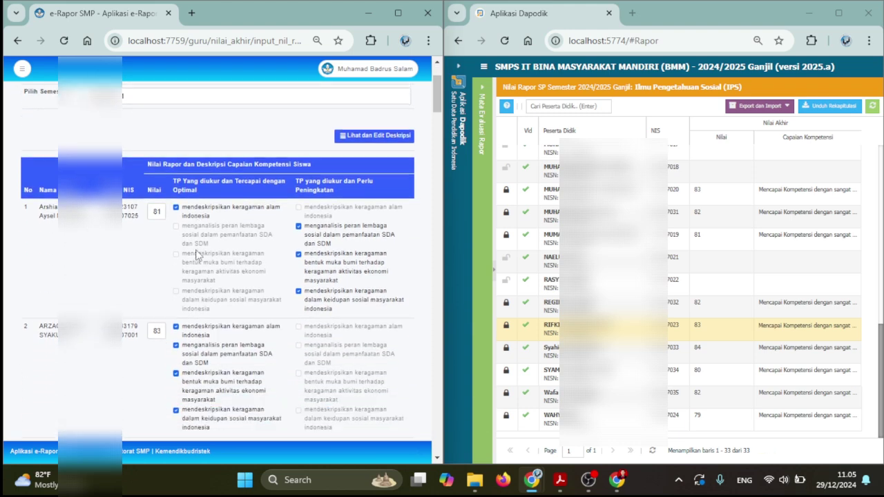
pyautogui.scroll(-3, 197, 254)
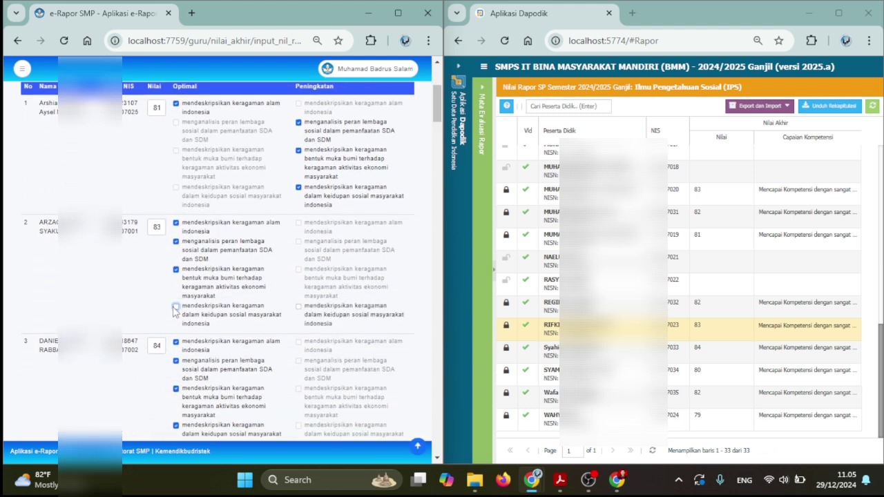
pyautogui.scroll(-2, 187, 320)
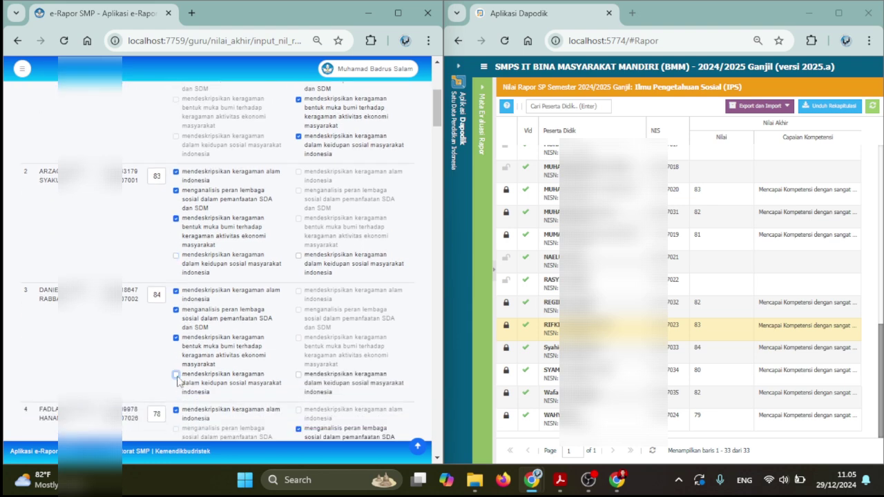
# Untick the fourth optimal TP, on diversity in Indonesian social life, for students 6 and 8 in the IPS list
pyautogui.scroll(-10, 177, 379)
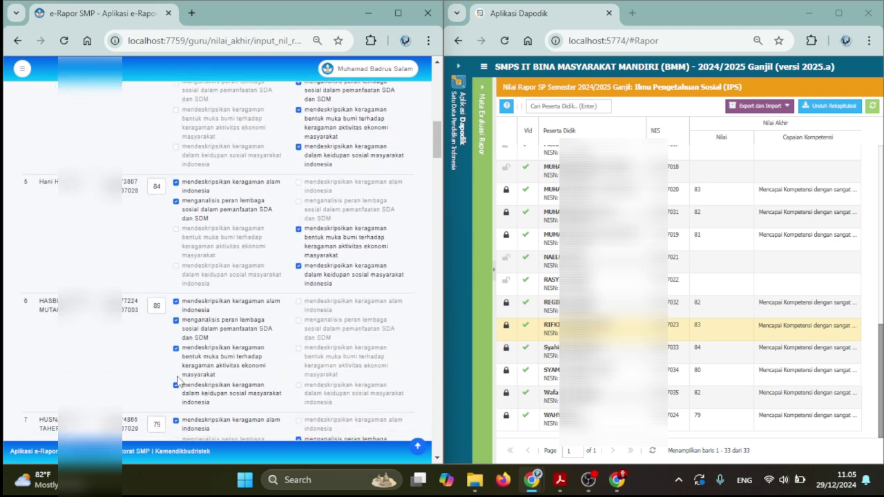
pyautogui.scroll(-1, 178, 378)
pyautogui.scroll(-5, 205, 355)
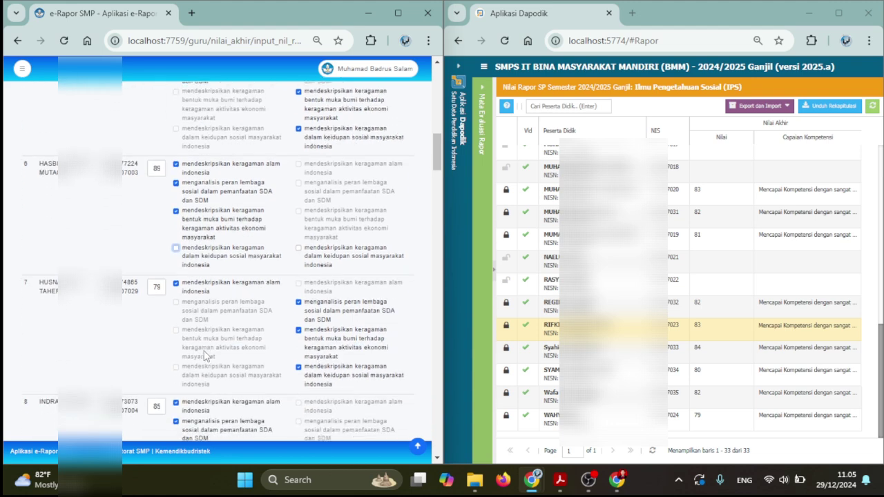
pyautogui.scroll(-2, 178, 354)
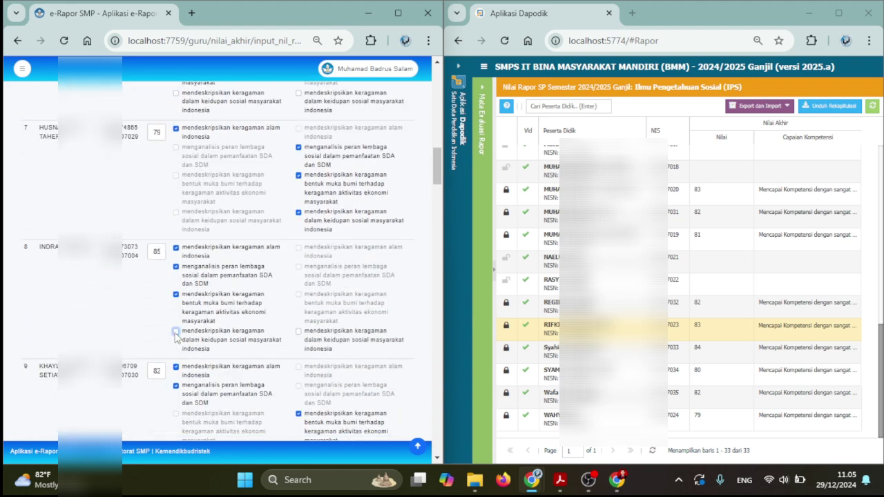
# Continue through student 14, unticking the fourth optimal TP for students with all four competencies marked as optimally achieved
pyautogui.scroll(-8, 186, 337)
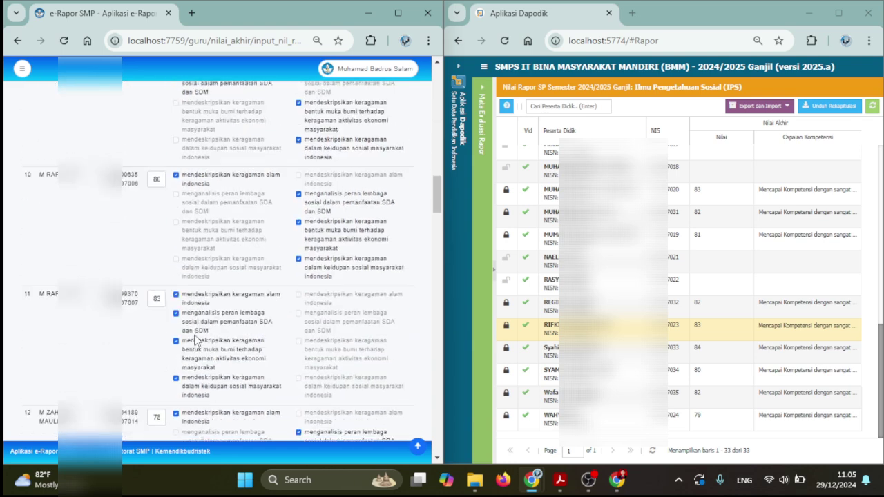
pyautogui.scroll(-1, 186, 352)
pyautogui.scroll(-10, 218, 350)
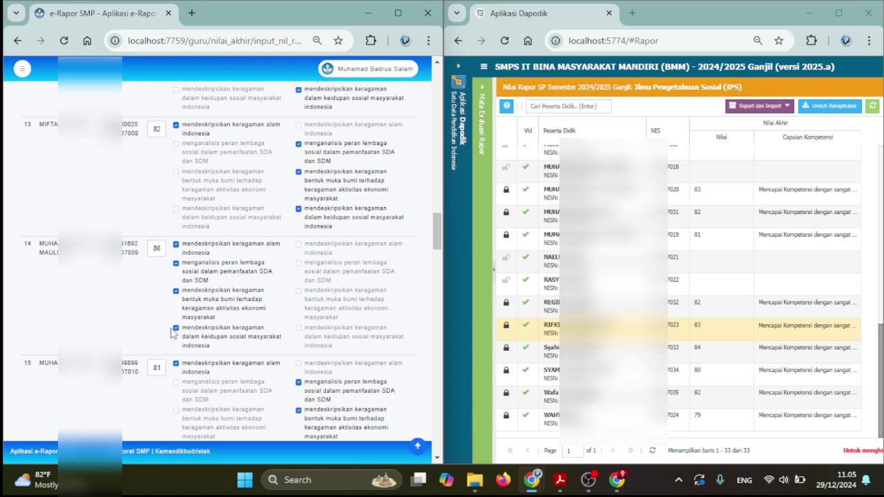
pyautogui.scroll(-8, 238, 343)
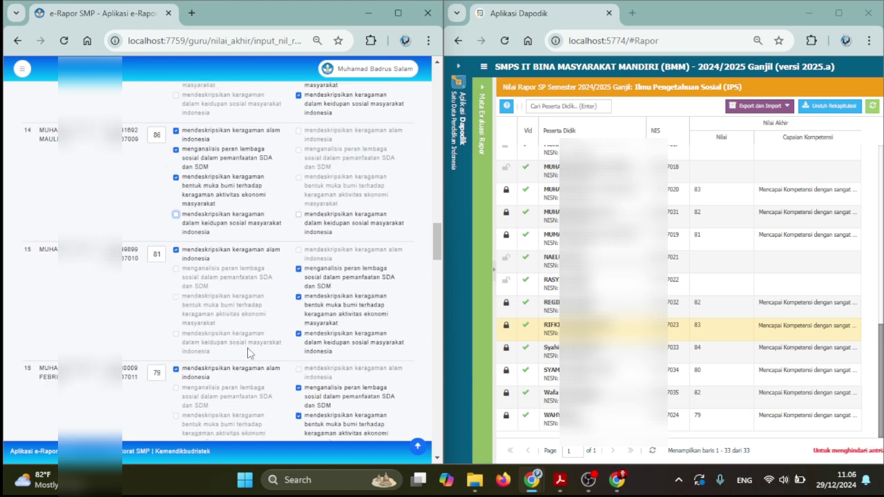
# Continue through student 22, unticking the fourth optimal TP for fully achieved students, including numbers 21 and 22
pyautogui.scroll(-3, 207, 376)
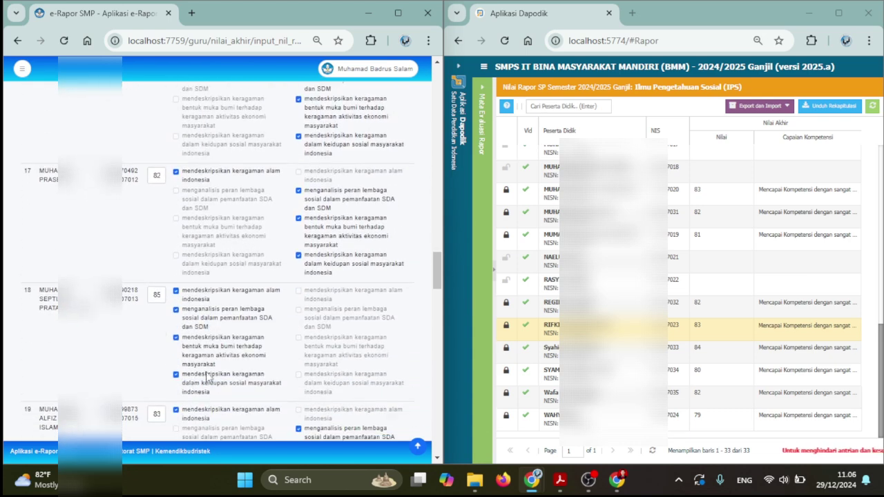
pyautogui.scroll(-9, 180, 380)
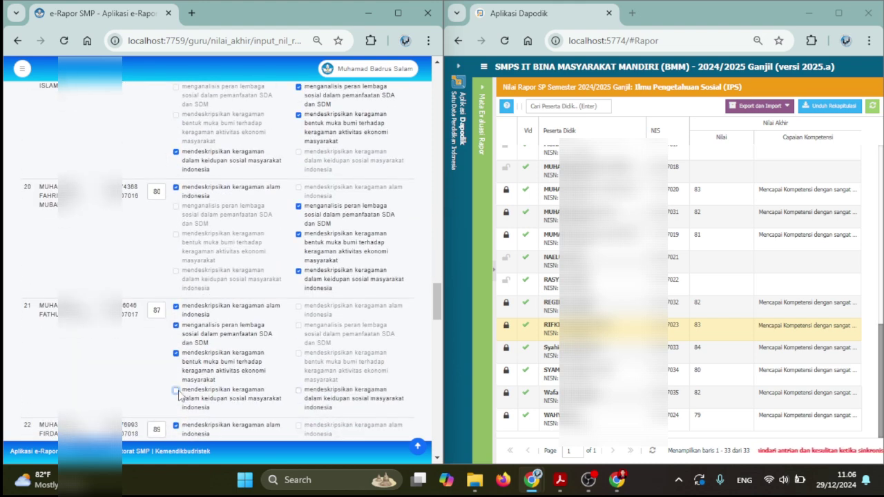
pyautogui.scroll(-7, 178, 394)
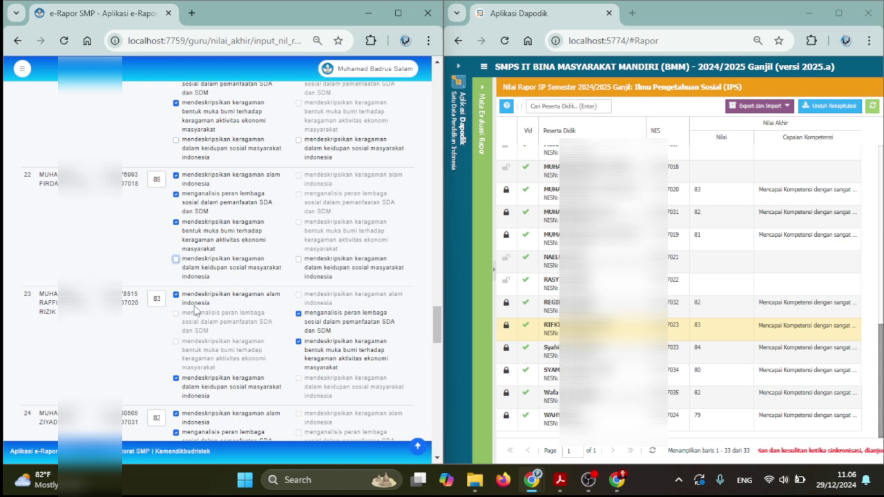
# Untick the optimal TP "mendeskripsikan keragaman dalam keidupan sosial masyarakat indonesia" for students 26 and 27
pyautogui.scroll(-7, 195, 311)
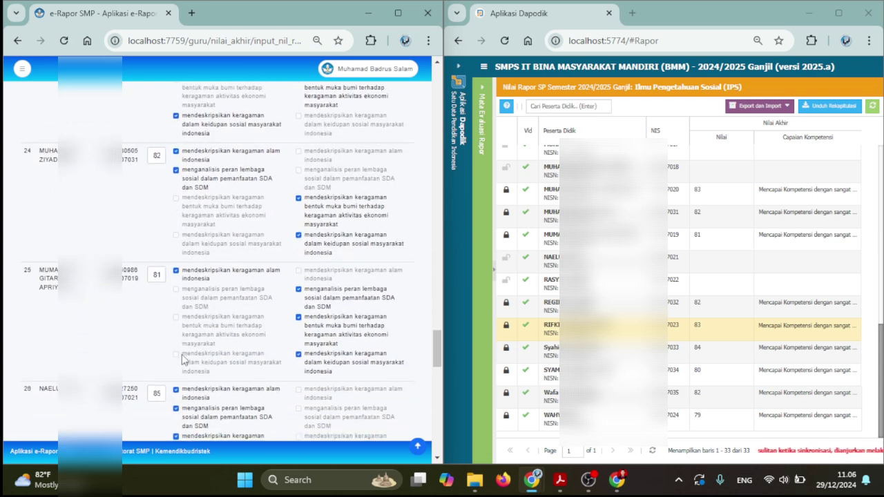
pyautogui.scroll(-4, 183, 359)
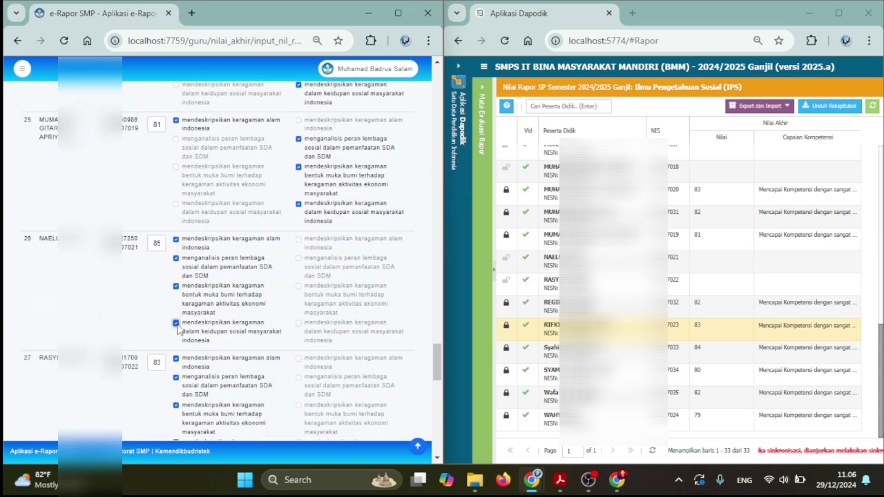
pyautogui.click(176, 323)
pyautogui.scroll(-3, 178, 331)
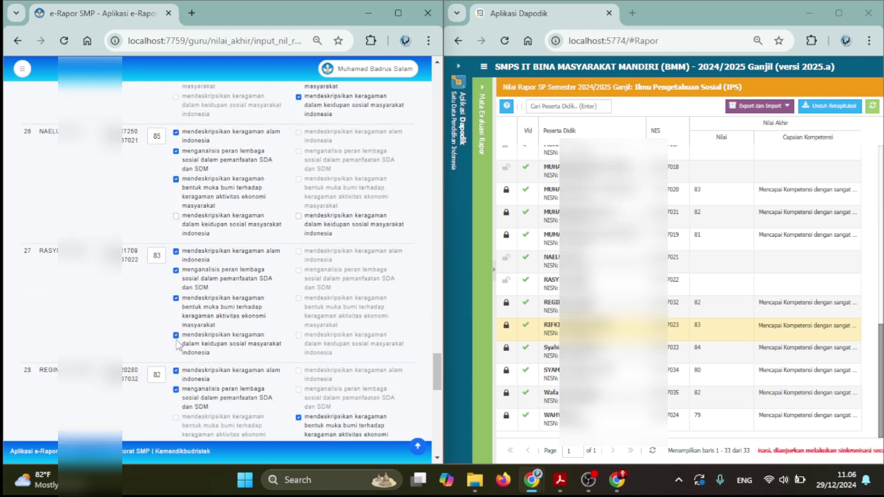
pyautogui.scroll(-1, 177, 338)
pyautogui.click(176, 323)
pyautogui.scroll(-7, 177, 318)
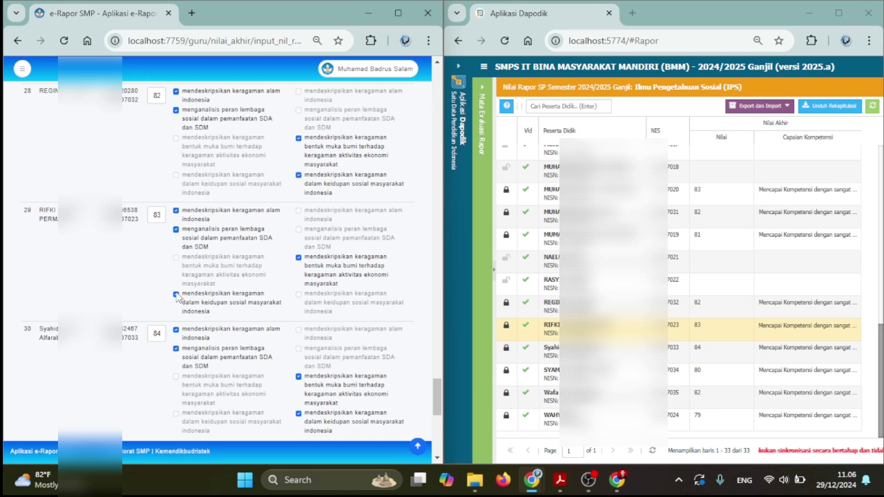
pyautogui.click(176, 294)
pyautogui.click(176, 294)
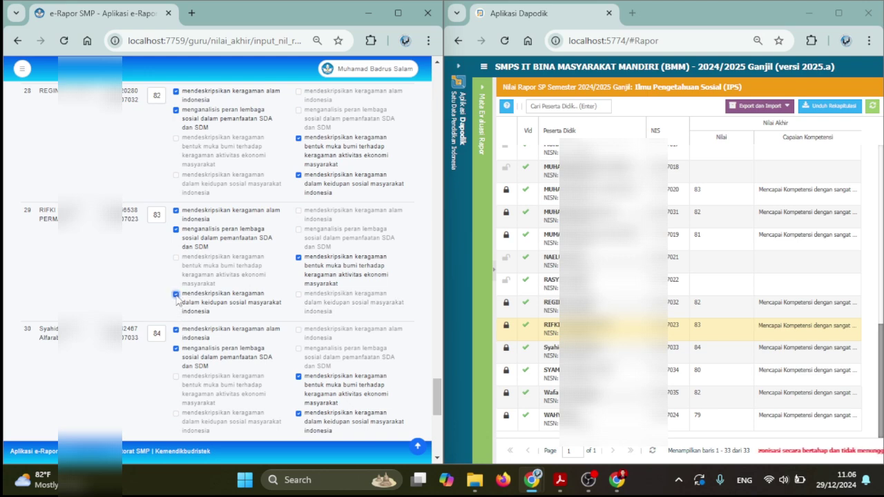
# Check the last students' ticks through number 33 in e-Rapor and open the Capaian Kompetensi text of student 28 in Dapodik
pyautogui.scroll(-5, 194, 323)
pyautogui.scroll(-5, 192, 321)
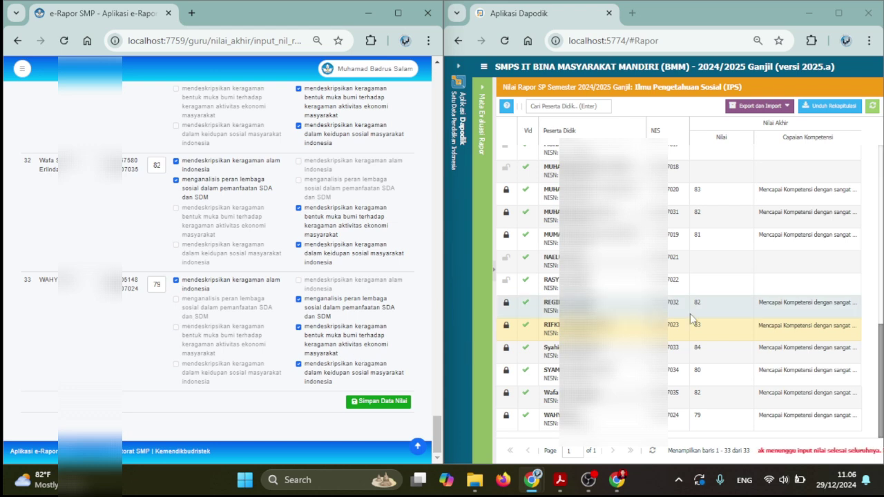
pyautogui.click(784, 304)
pyautogui.click(783, 304)
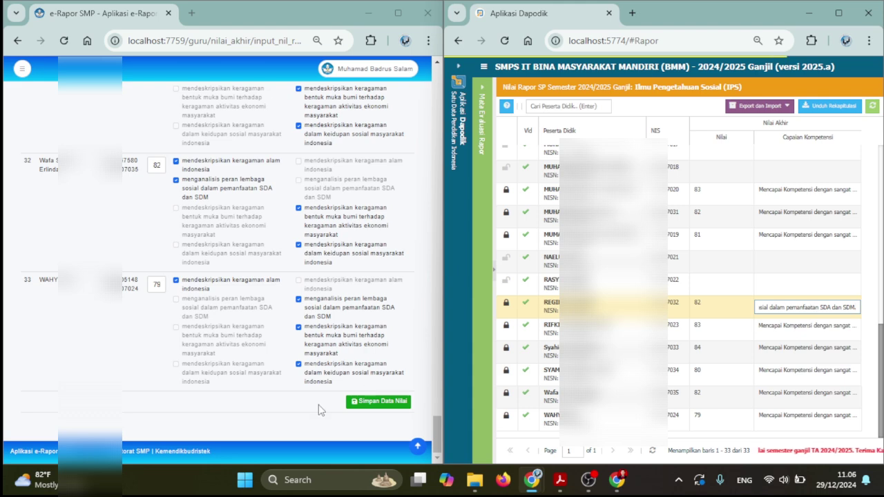
# Save the Kelas 8 IPS report grades and competency ticks in e-Rapor, with its window maximized
pyautogui.click(378, 409)
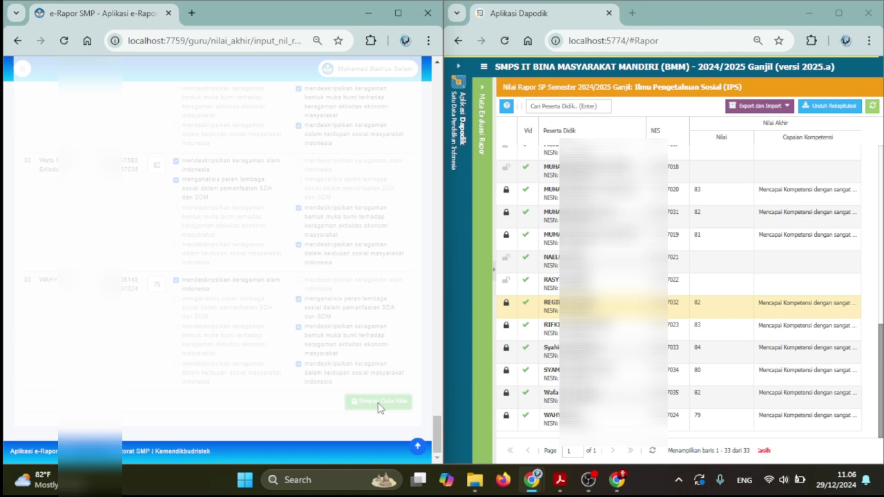
pyautogui.click(405, 17)
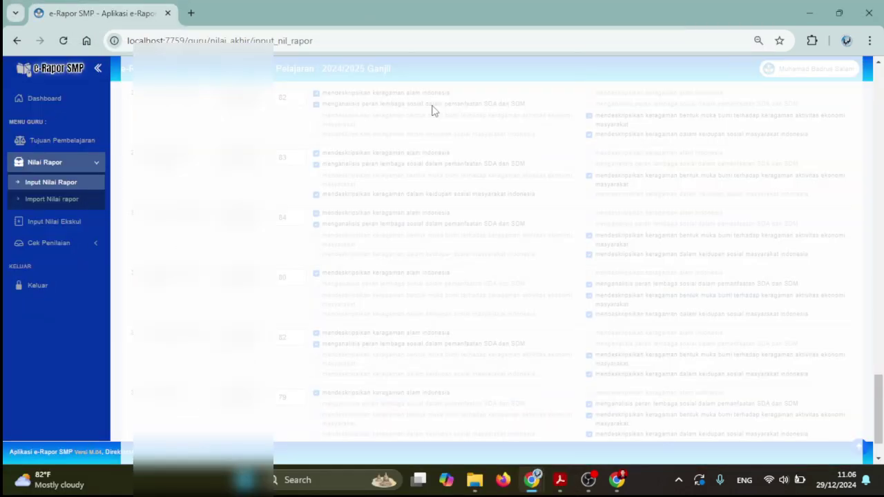
pyautogui.scroll(-2, 705, 317)
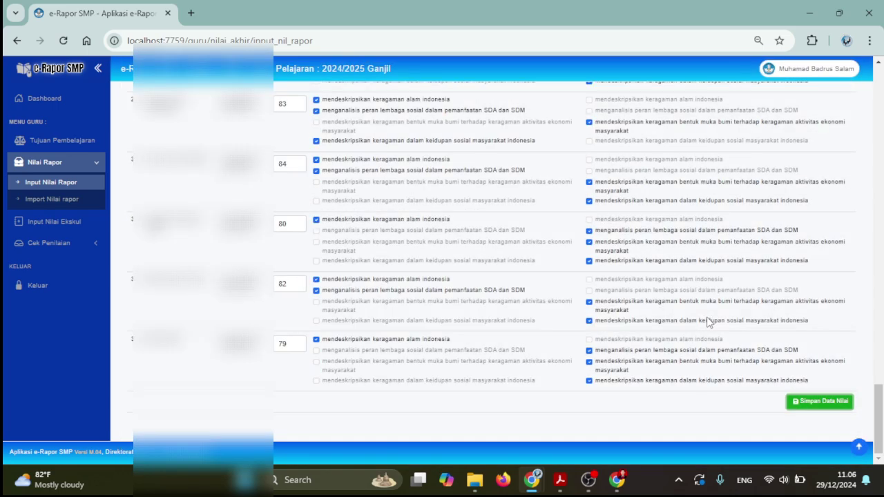
pyautogui.click(812, 406)
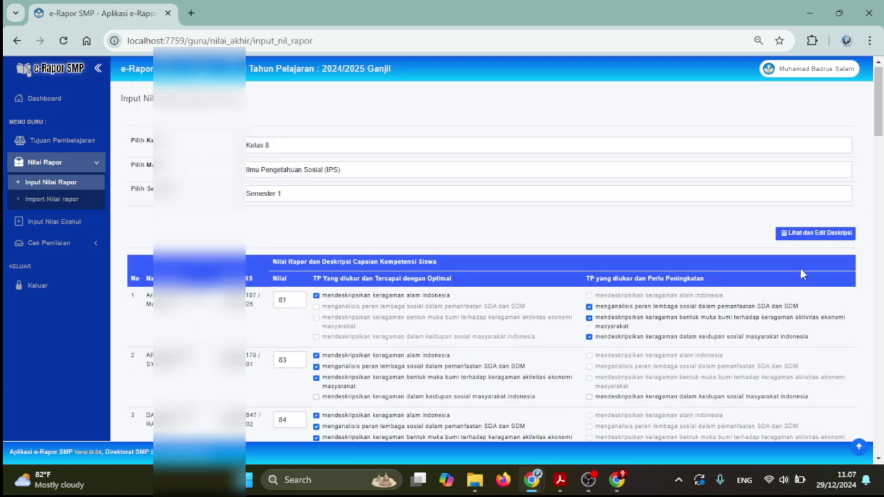
# Switch the Kelas 8 IPS grades to the competency description view, review the texts through student 33, save them and dismiss the notifications
pyautogui.click(806, 233)
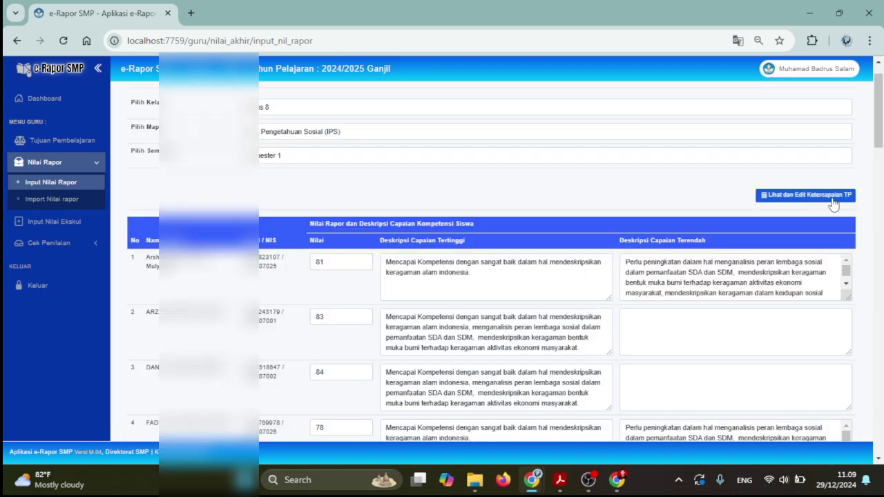
pyautogui.scroll(-10, 661, 272)
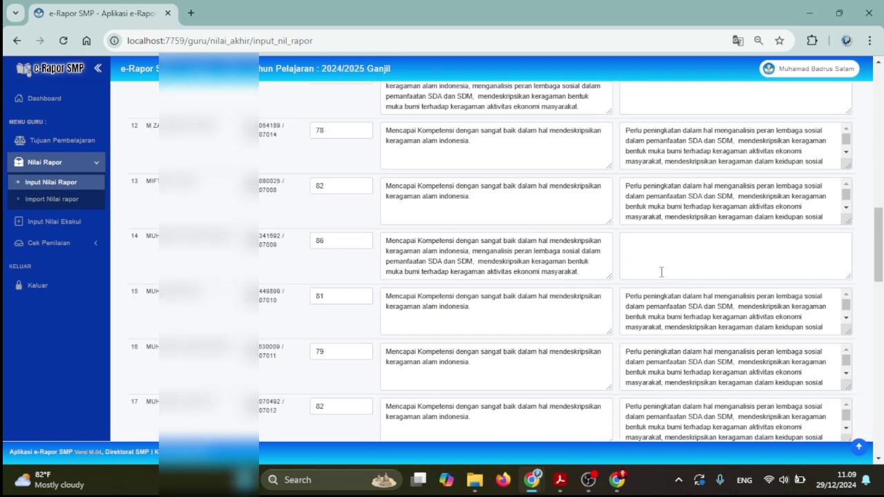
pyautogui.scroll(-15, 661, 272)
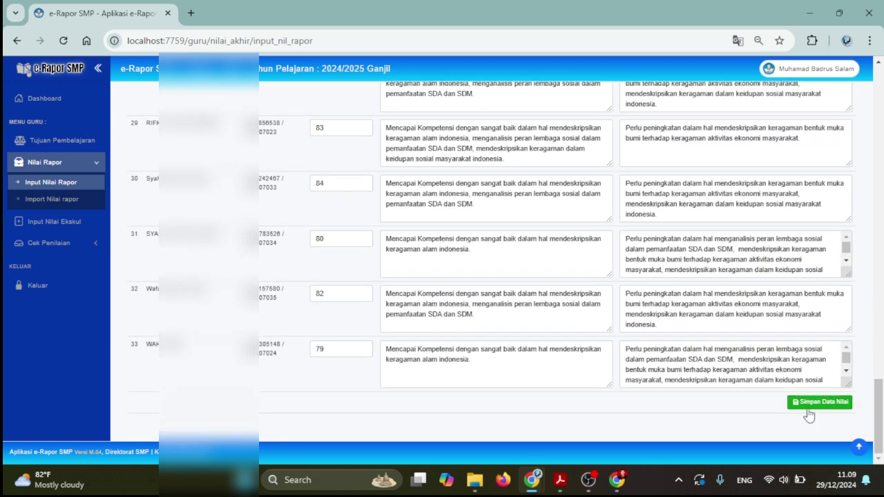
pyautogui.click(809, 403)
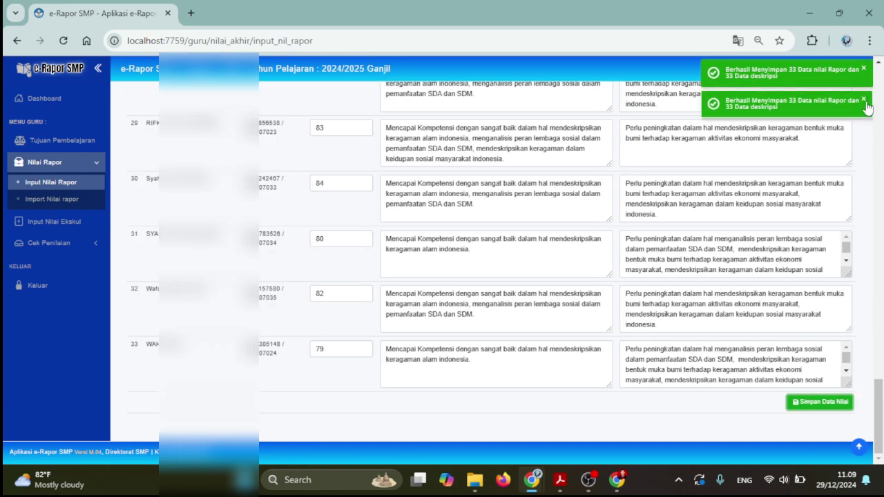
pyautogui.click(864, 102)
pyautogui.click(864, 72)
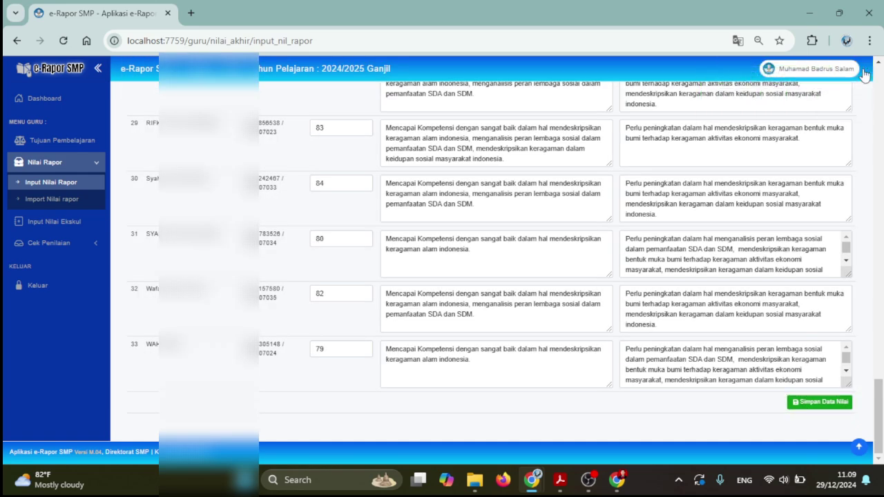
# Log out of the teacher account in e-Rapor SMP
pyautogui.scroll(15, 863, 72)
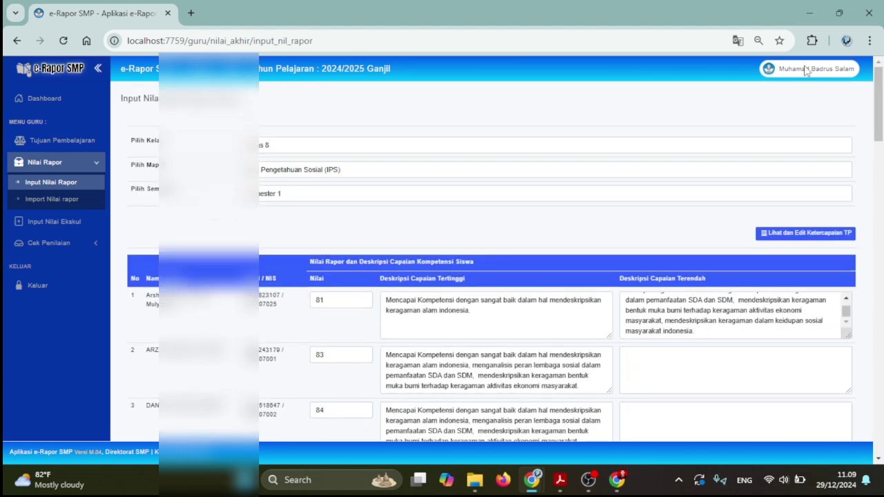
pyautogui.click(787, 69)
pyautogui.click(744, 174)
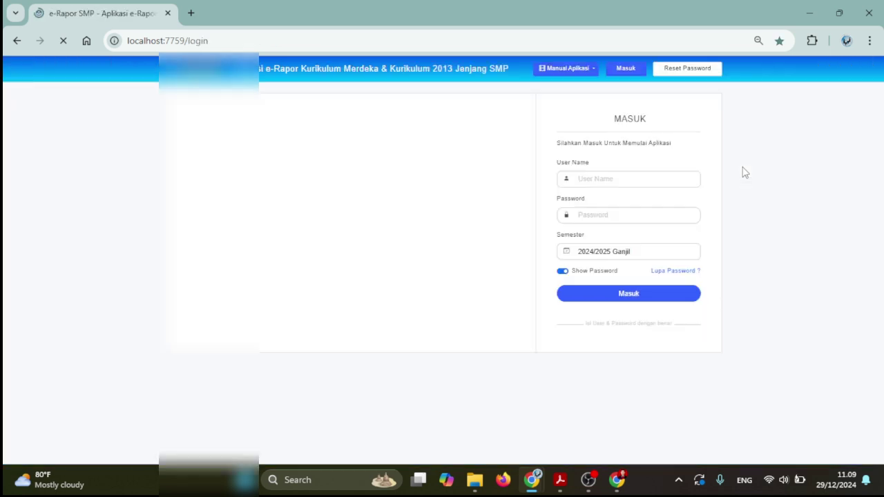
# Log in to e-Rapor as administrator with the saved username and password, choose the school and hide the usage report form
pyautogui.click(656, 180)
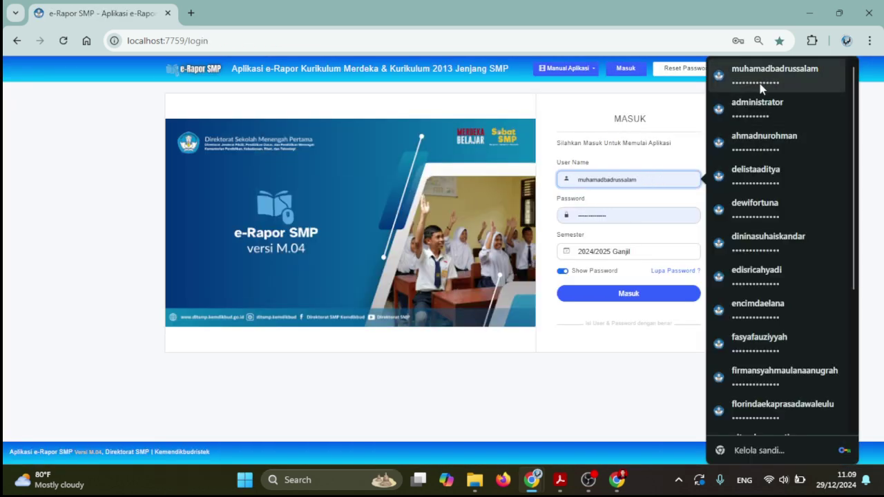
pyautogui.click(756, 105)
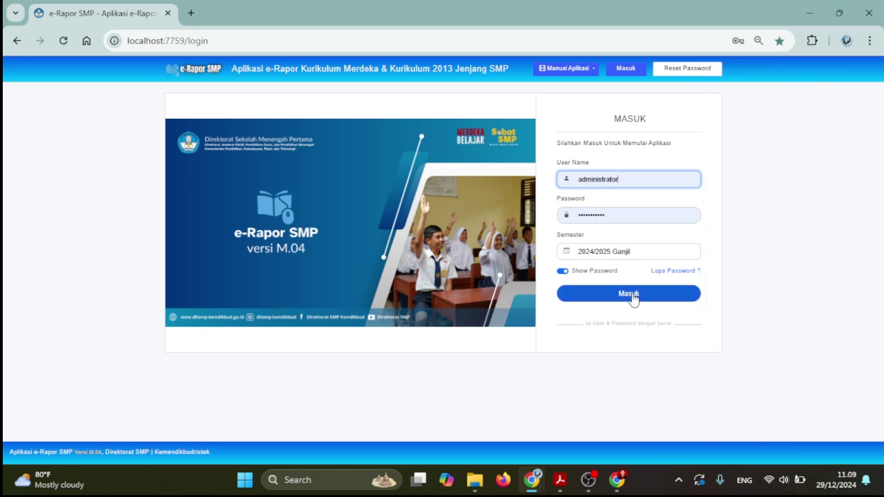
pyautogui.click(632, 295)
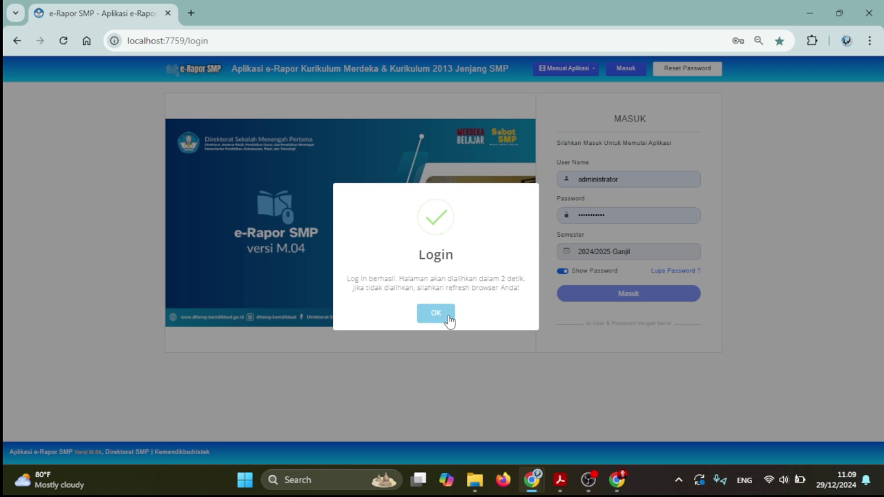
pyautogui.click(448, 316)
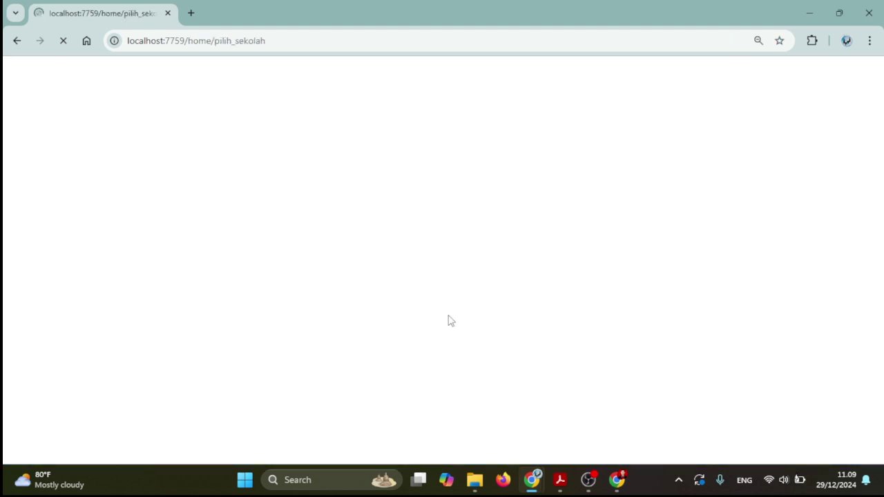
pyautogui.click(572, 187)
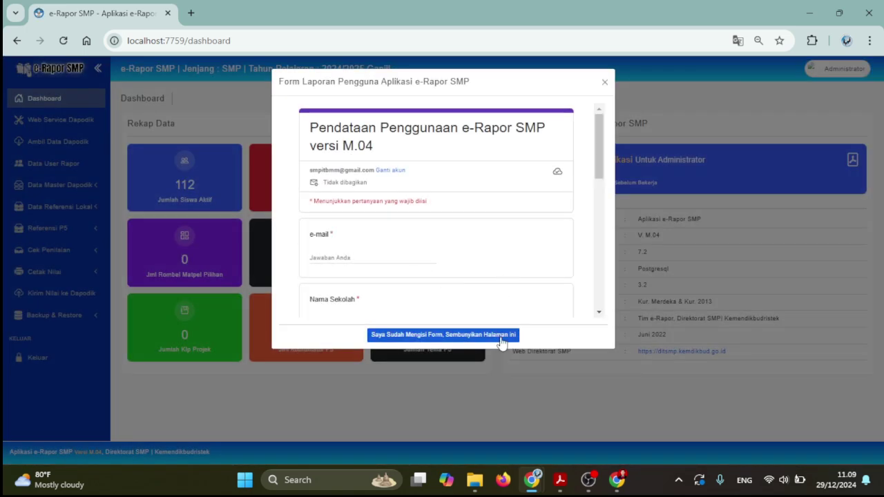
pyautogui.click(496, 334)
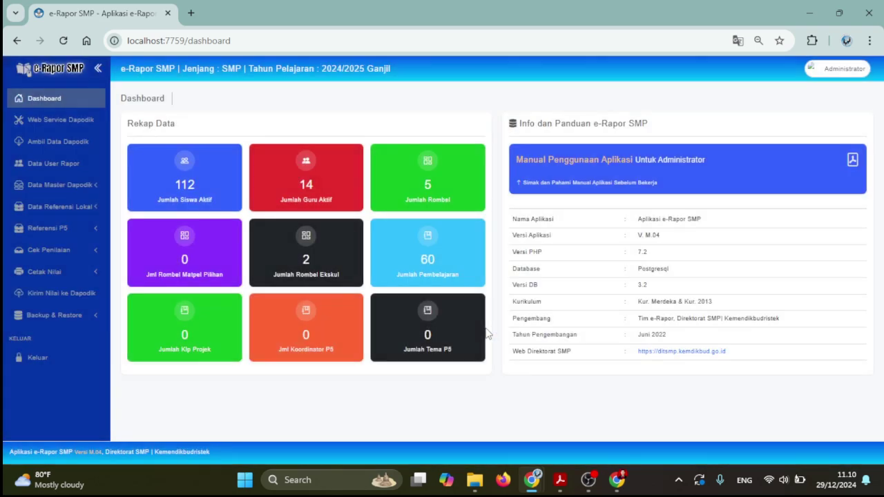
# Open the Kirim Nilai ke Dapodik page, acknowledge the connection and check and send the Matev data
pyautogui.click(78, 300)
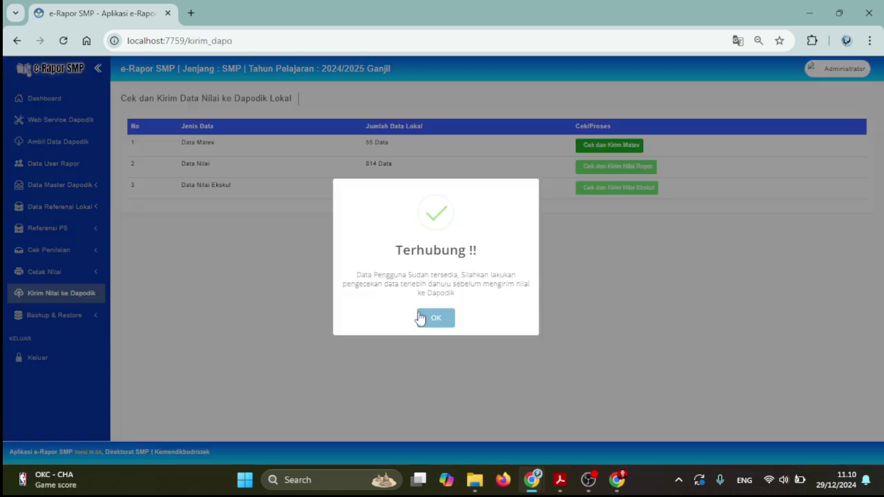
pyautogui.click(421, 315)
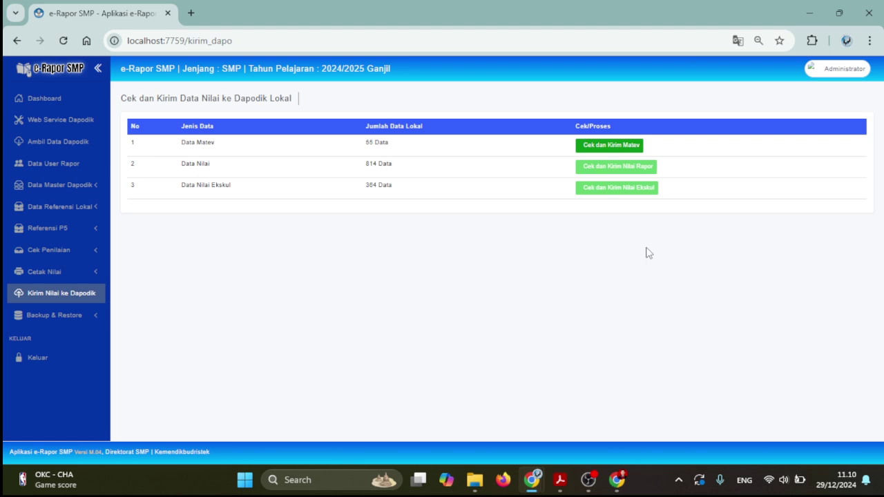
pyautogui.click(598, 146)
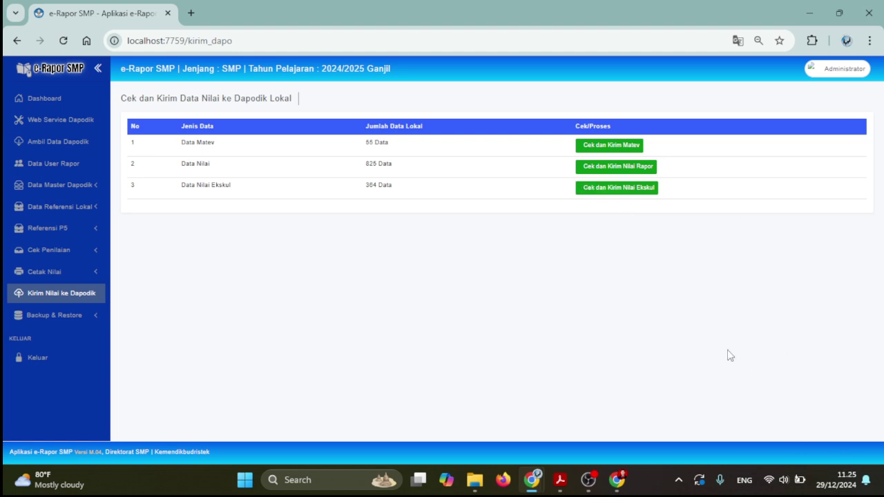
# Review the IPS grades in the Dapodik window for students with missing entries, and close that window
pyautogui.moveTo(535, 484)
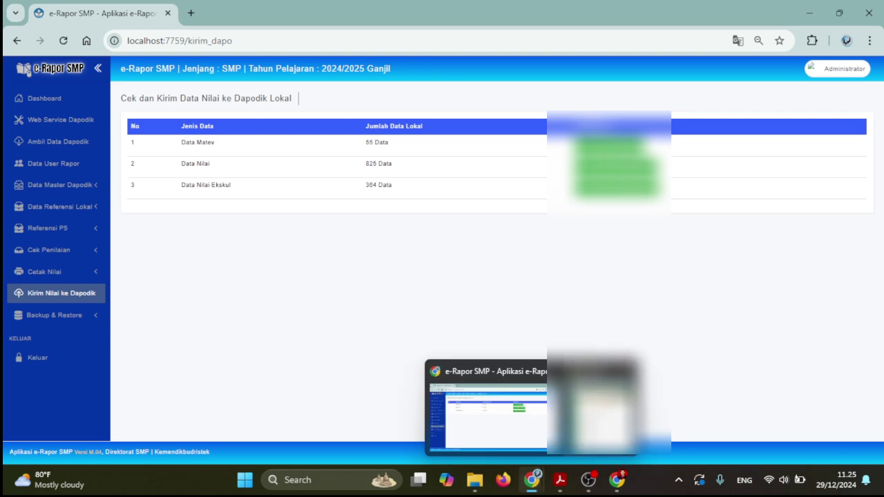
pyautogui.click(525, 414)
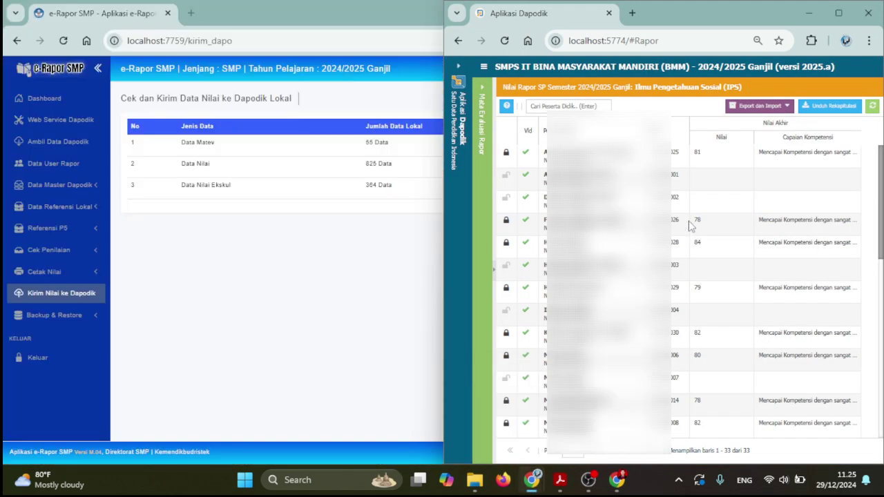
pyautogui.scroll(-5, 692, 218)
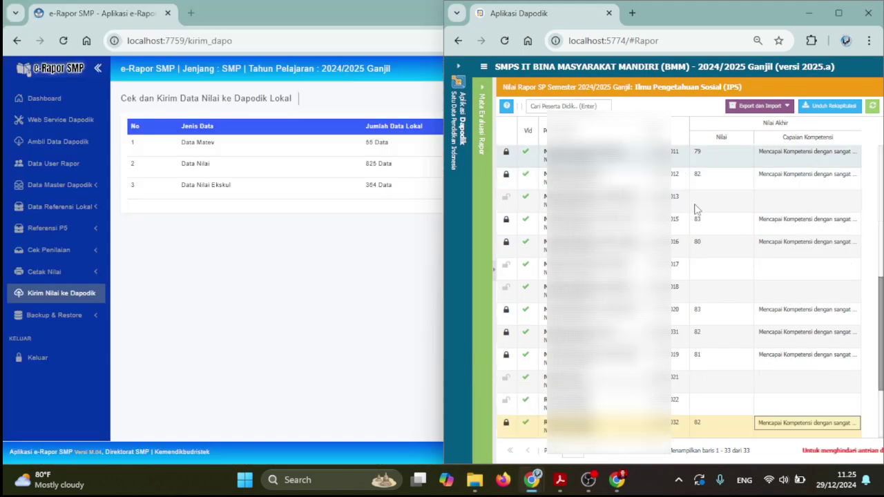
pyautogui.scroll(3, 695, 209)
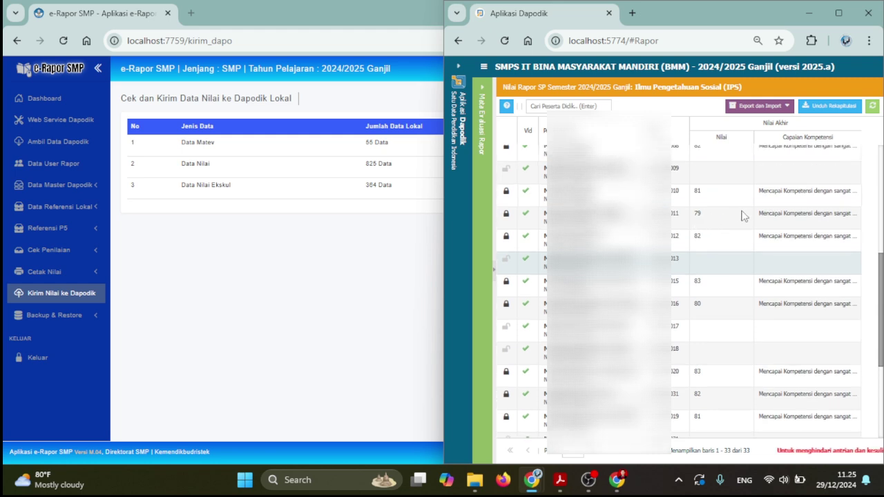
pyautogui.scroll(3, 743, 216)
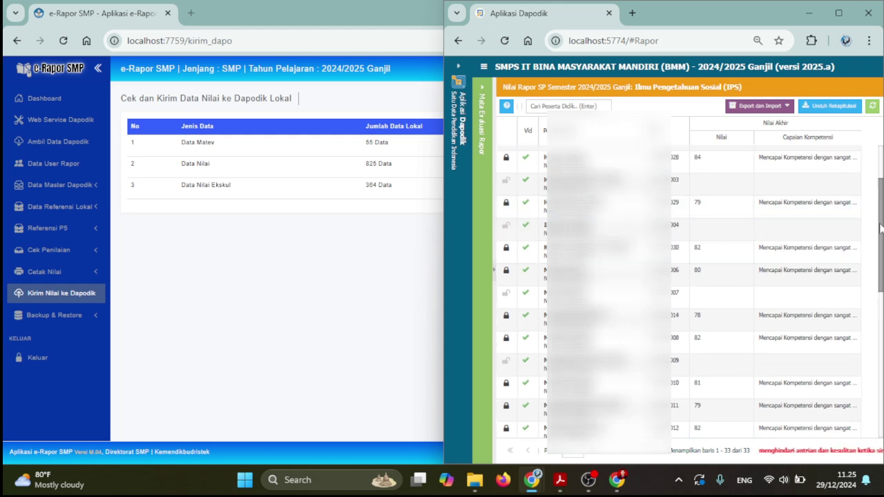
pyautogui.scroll(4, 881, 228)
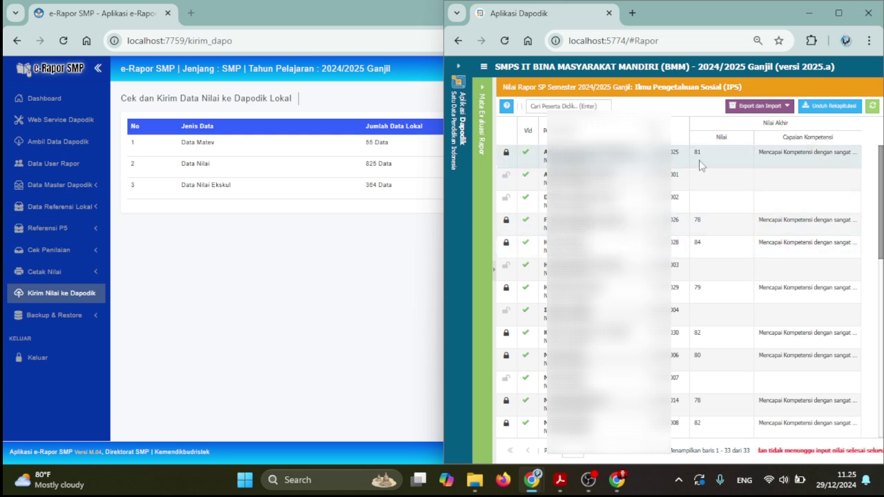
pyautogui.click(868, 14)
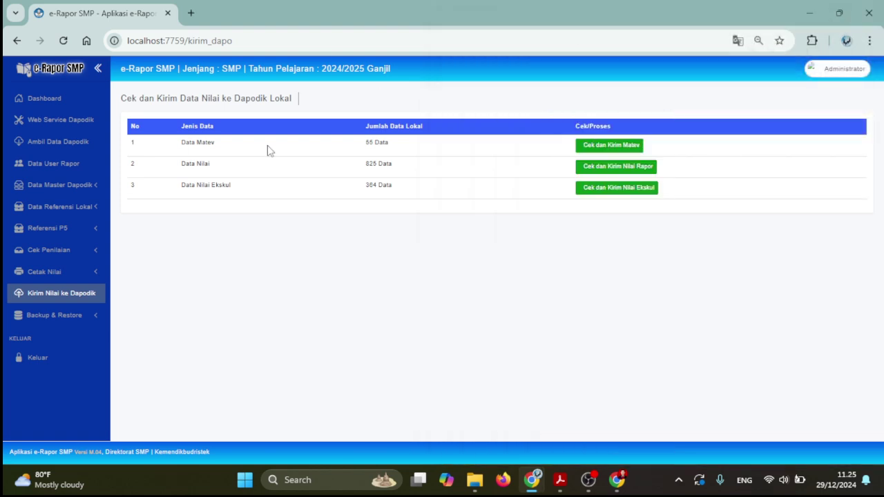
# Open Dapodik in a new browser tab and go to its Rapor grades page
pyautogui.click(191, 13)
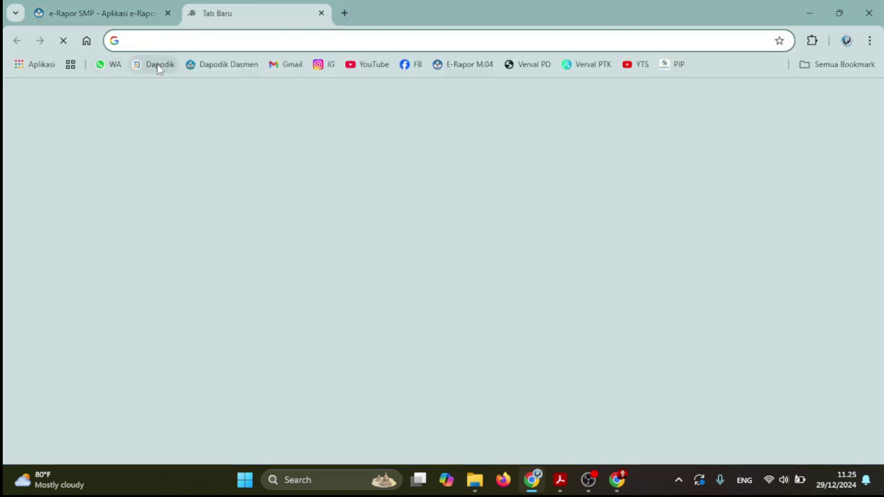
pyautogui.click(157, 64)
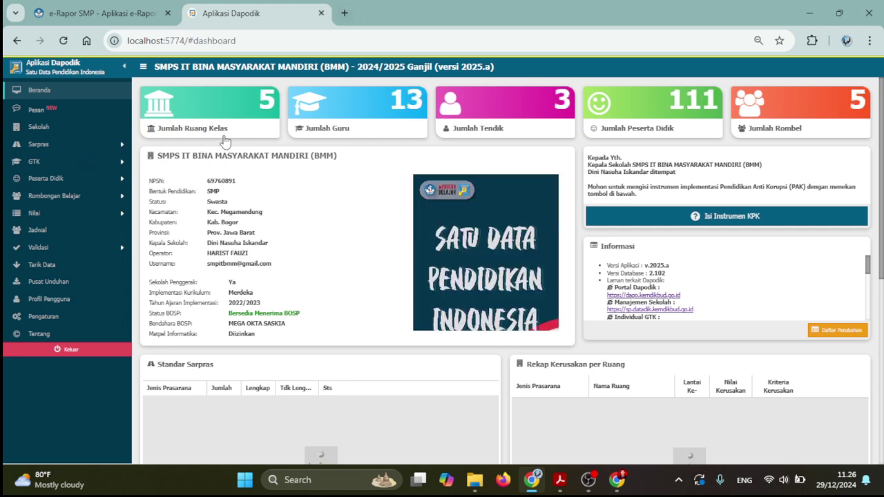
pyautogui.click(97, 216)
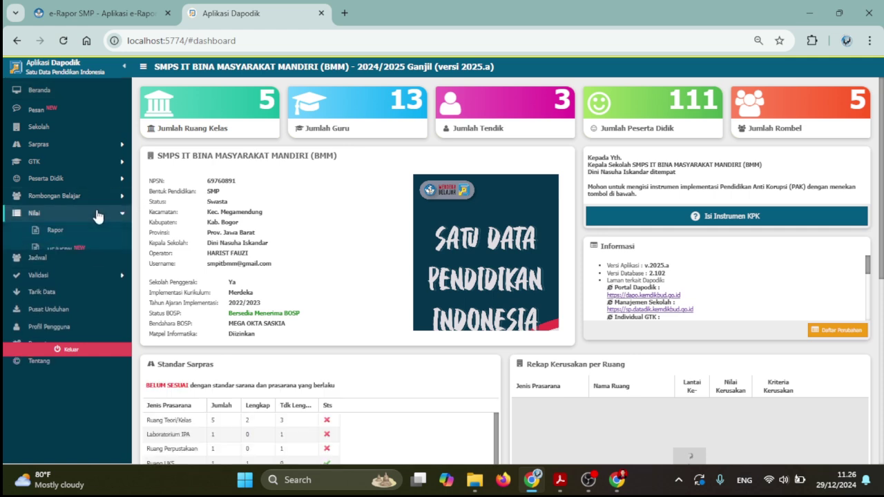
pyautogui.click(54, 232)
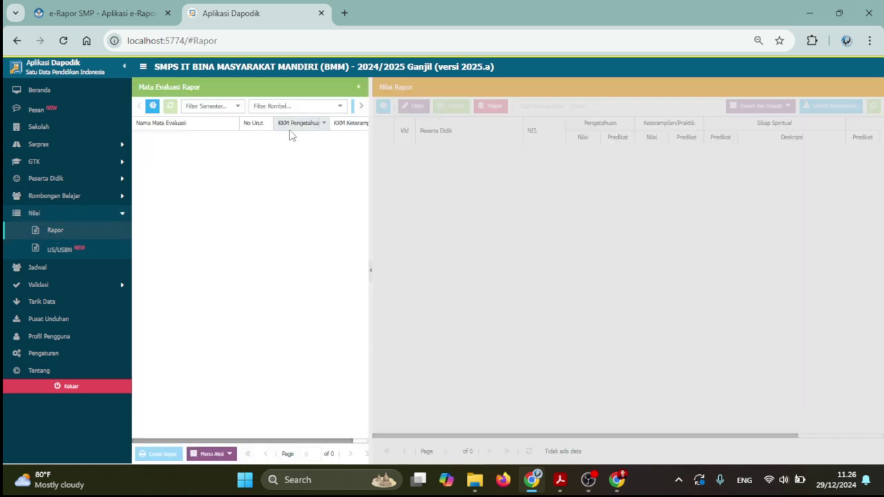
# Widen the Mata Evaluasi Rapor list and filter its semester to 2024/2025 Ganjil
pyautogui.moveTo(370, 147); pyautogui.dragTo(484, 151)
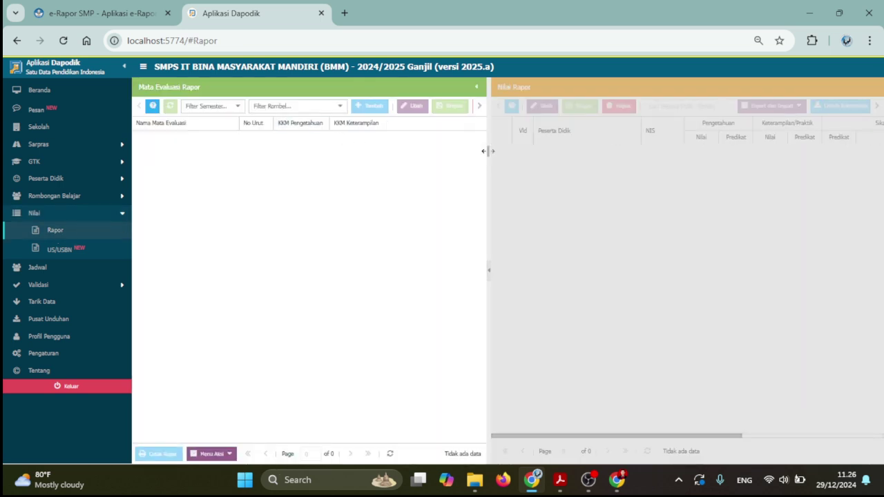
pyautogui.click(239, 108)
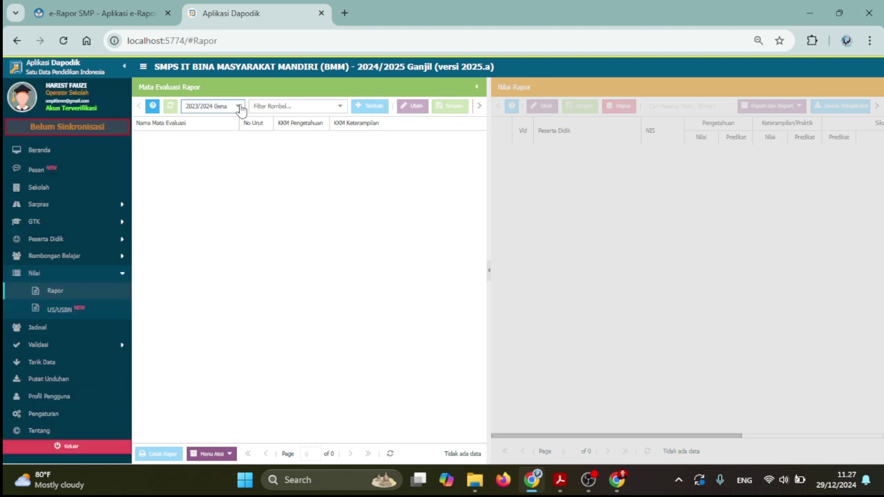
pyautogui.click(239, 109)
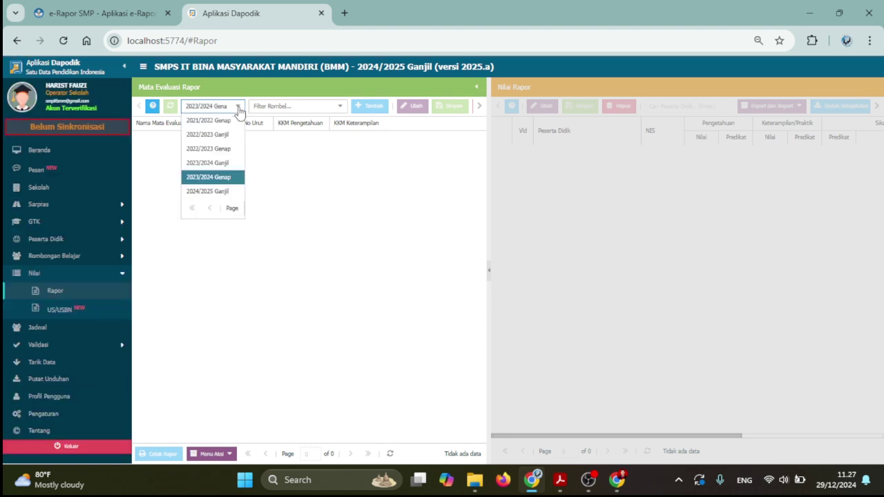
pyautogui.click(214, 191)
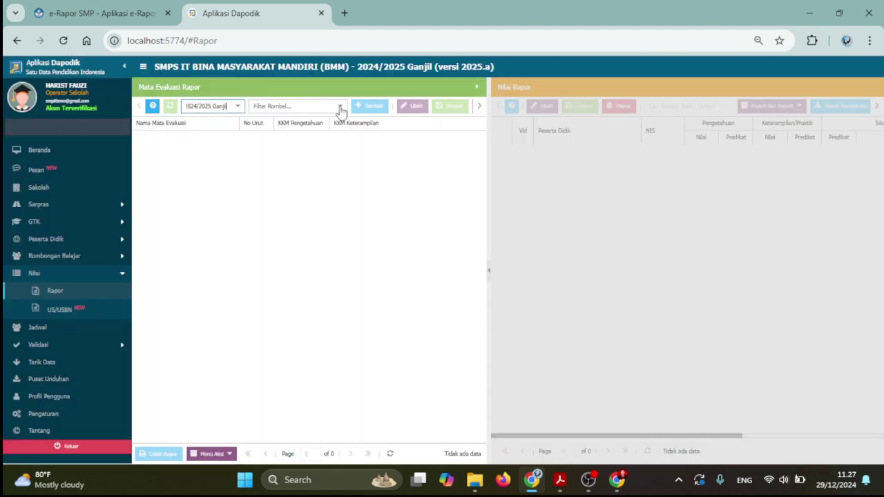
# Filter the Mata Evaluasi Rapor list to Kelas 8 and open its Ilmu Pengetahuan Sosial (IPS) grades
pyautogui.click(339, 110)
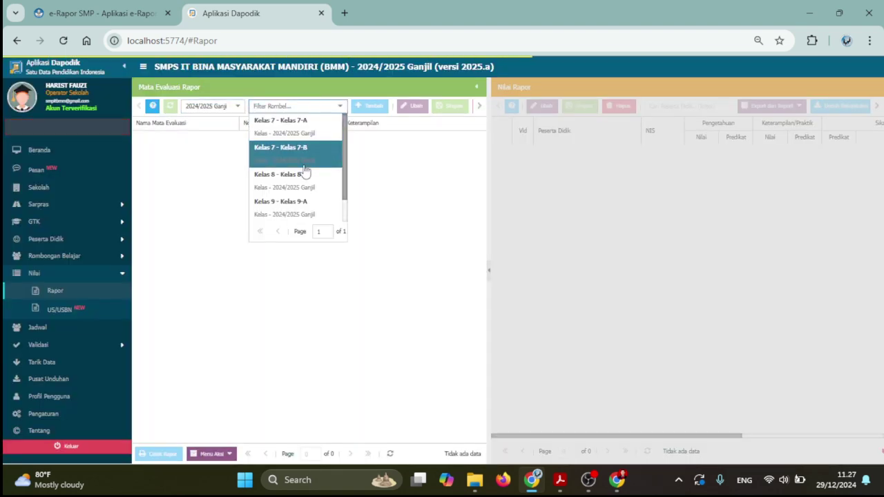
pyautogui.click(298, 181)
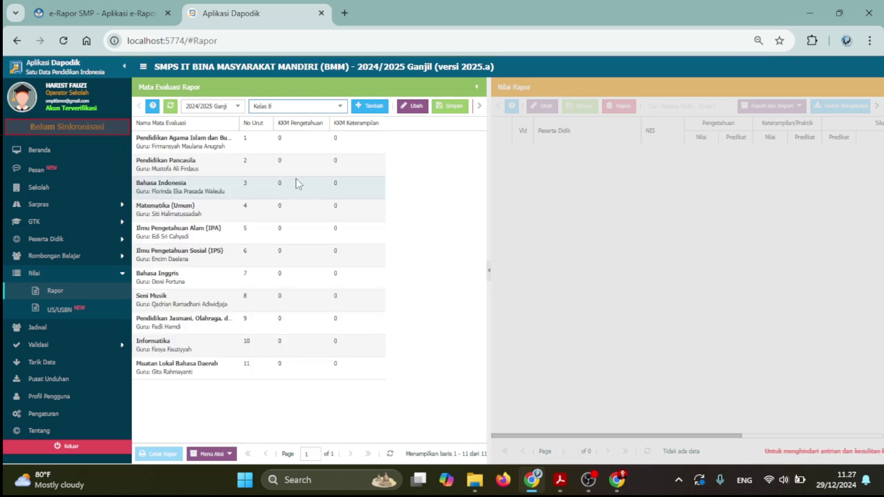
pyautogui.click(185, 261)
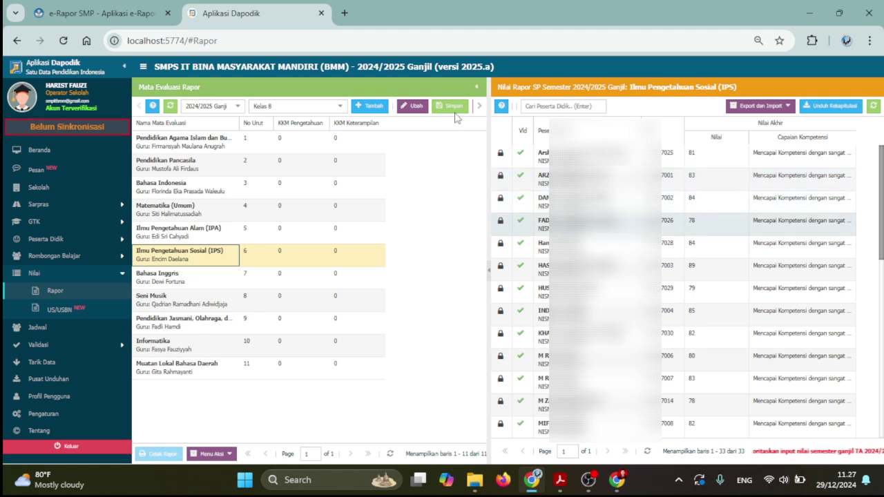
# Check the whole IPS student list for missing final grades and competency achievements
pyautogui.scroll(-1, 545, 207)
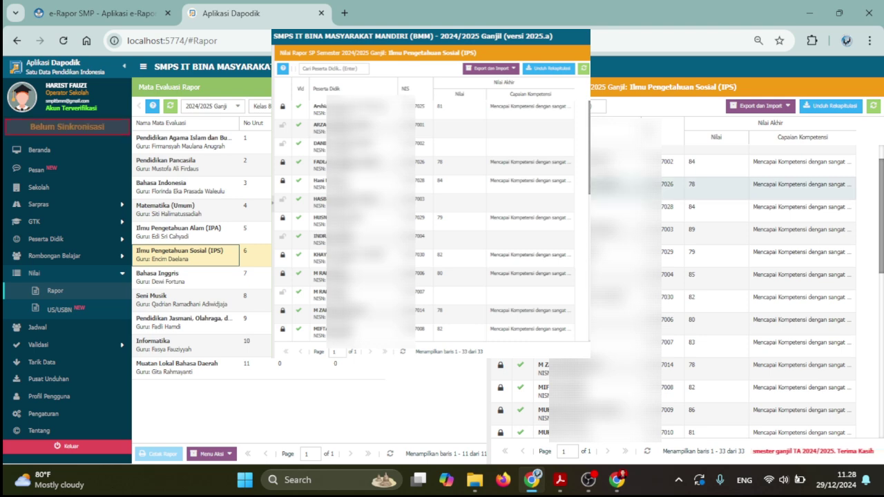
pyautogui.scroll(-3, 684, 290)
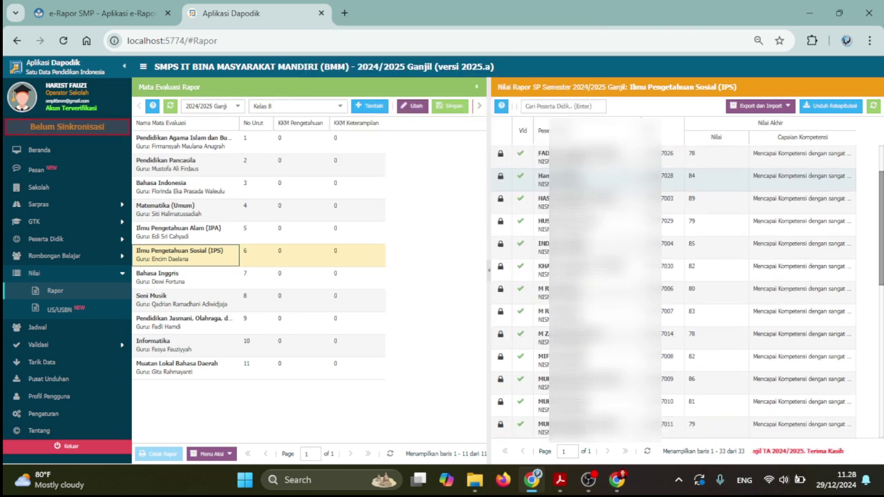
pyautogui.scroll(-2, 662, 255)
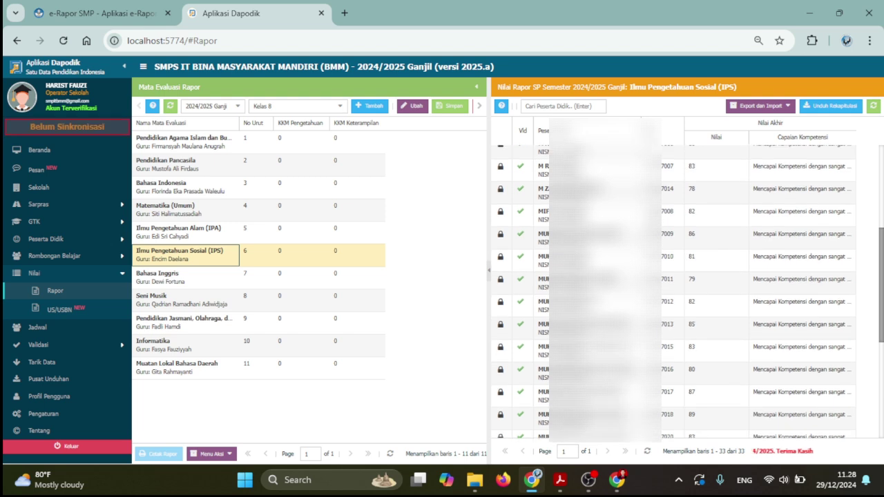
pyautogui.scroll(-2, 661, 255)
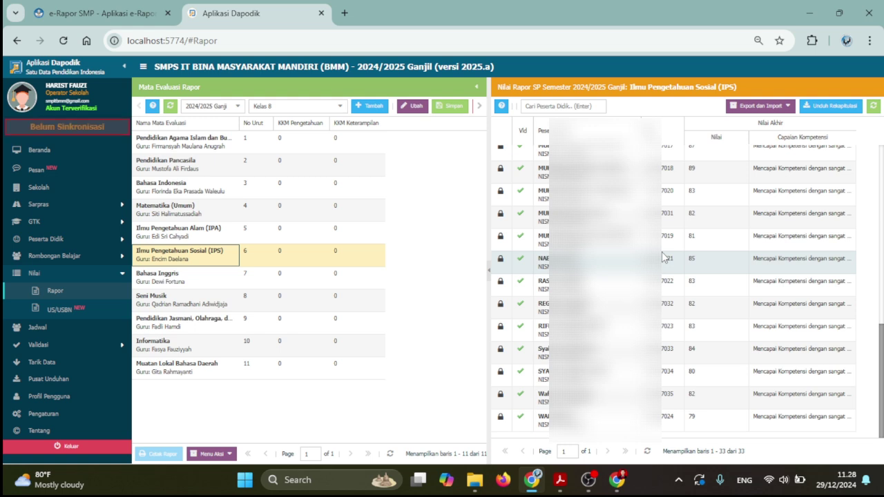
pyautogui.scroll(1, 662, 257)
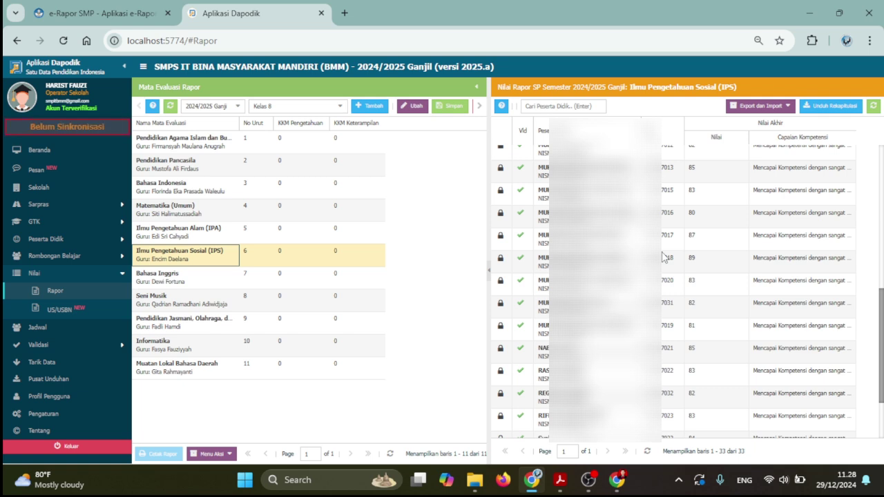
# Review the e-Rapor page for sending grades and the report PDFs in the Rapor folder, then return to e-Rapor
pyautogui.click(102, 13)
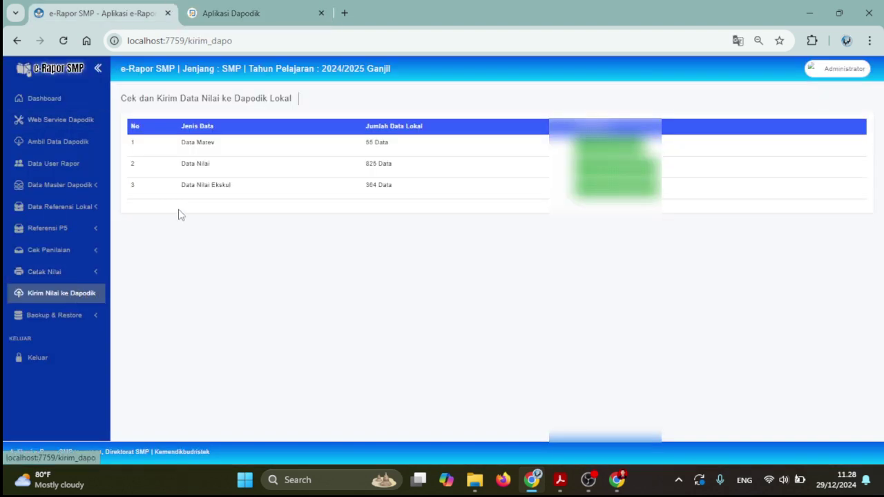
pyautogui.click(236, 18)
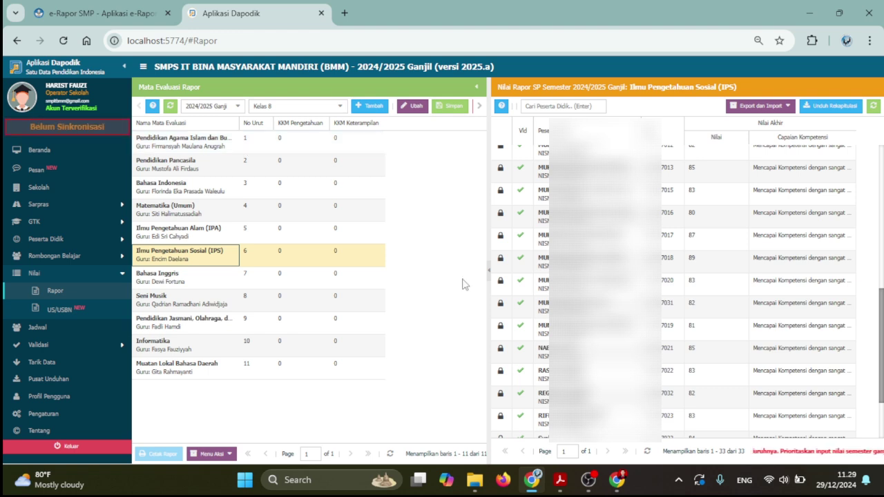
pyautogui.moveTo(558, 483)
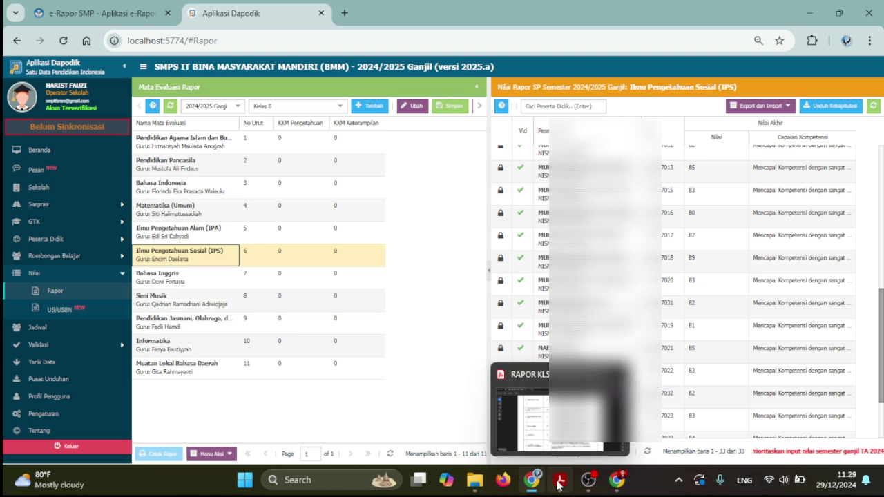
pyautogui.moveTo(474, 480)
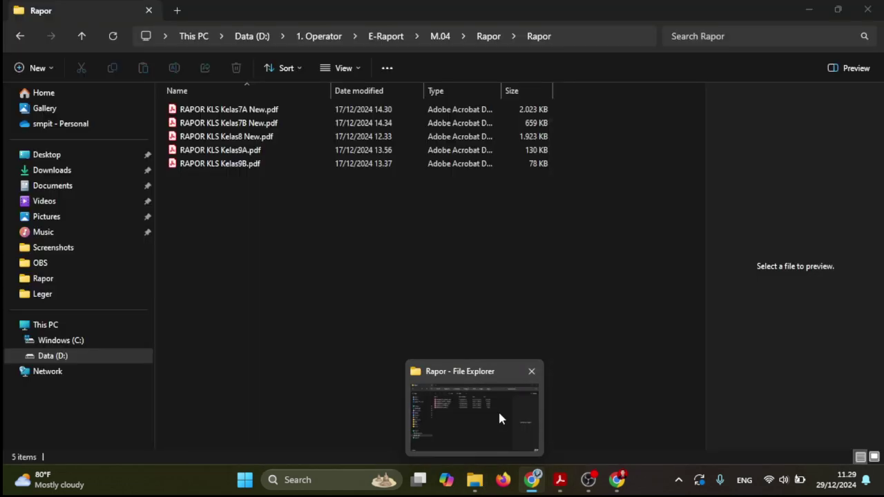
pyautogui.click(499, 415)
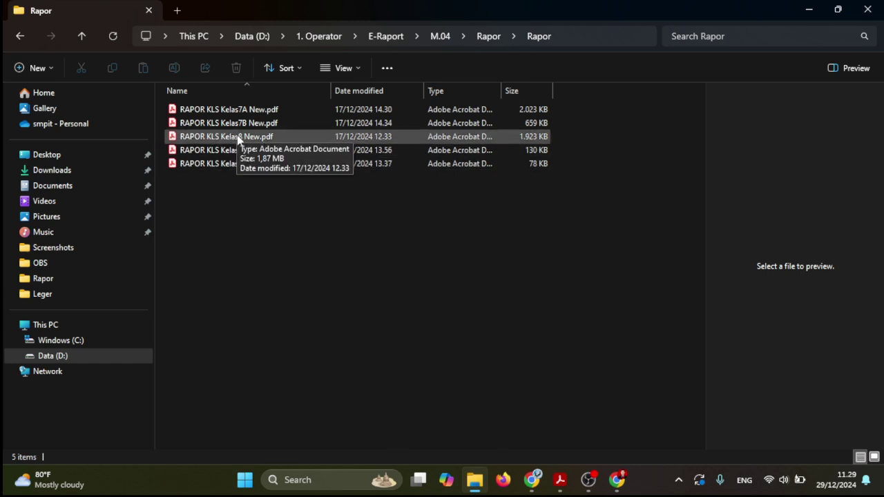
pyautogui.click(530, 478)
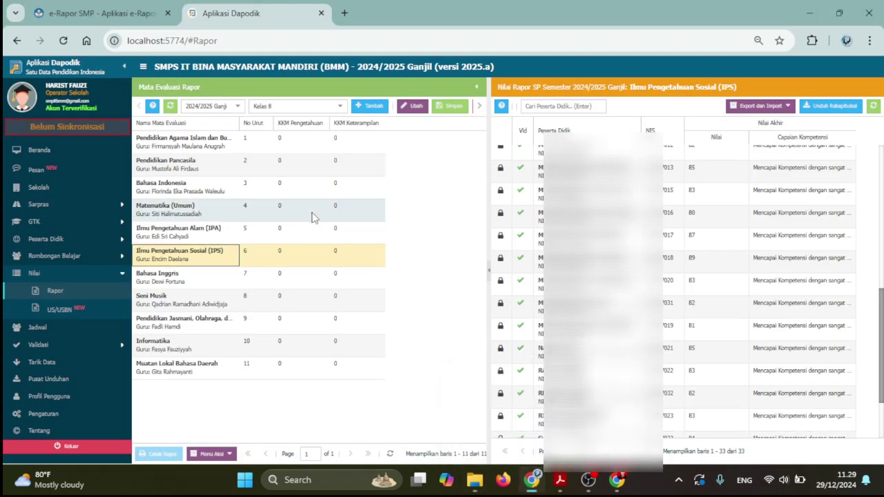
pyautogui.click(97, 13)
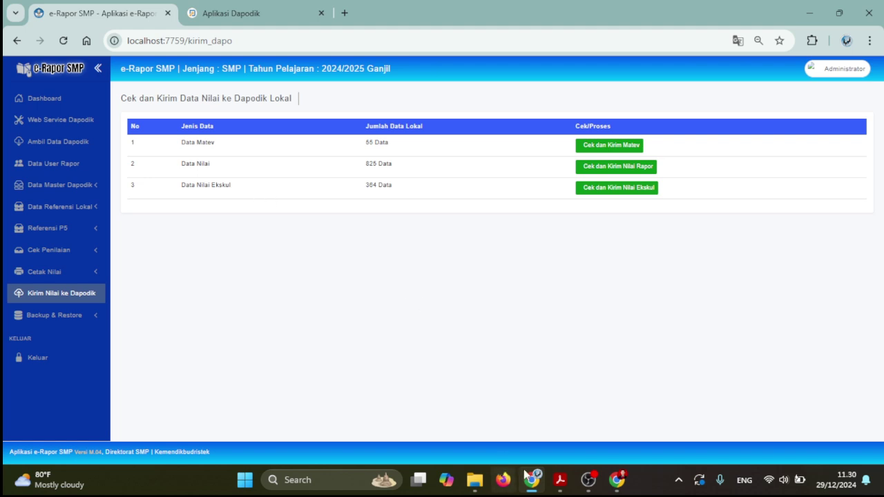
# Switch to the browser window with Instagram and look through the direktorat.sma posts for e-Rapor information
pyautogui.moveTo(535, 480)
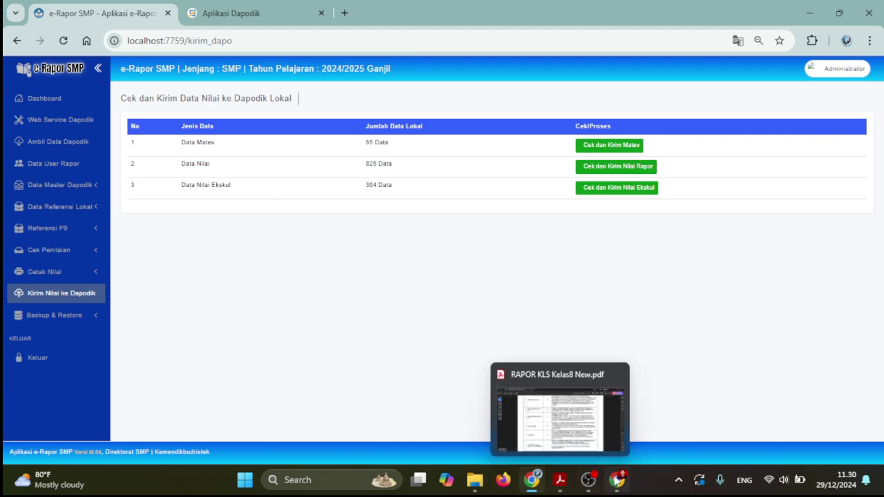
pyautogui.click(615, 404)
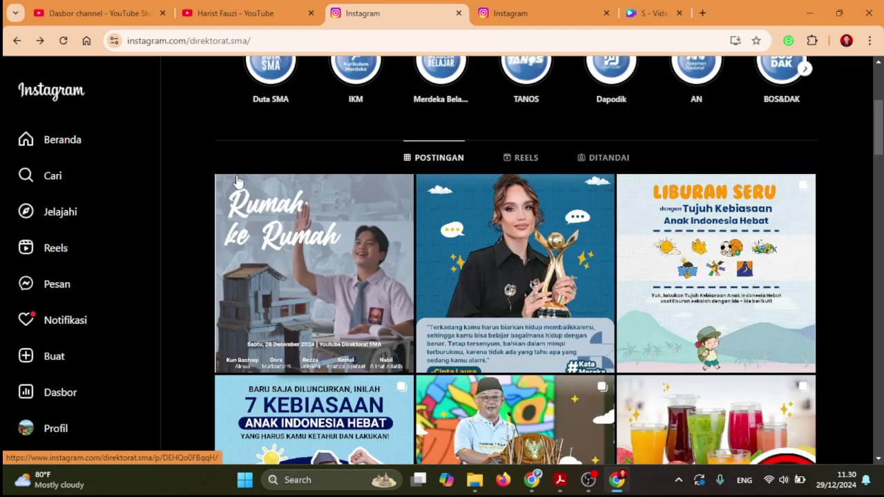
pyautogui.scroll(2, 234, 176)
pyautogui.scroll(-2, 342, 129)
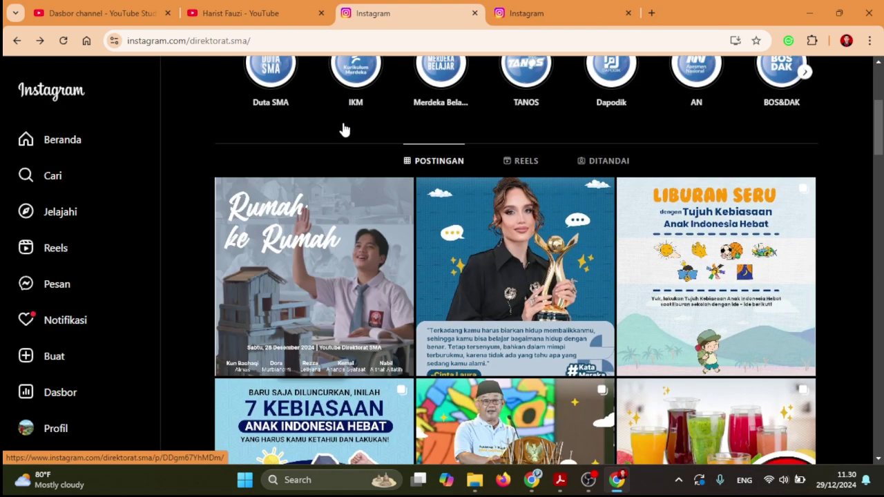
pyautogui.scroll(-4, 355, 164)
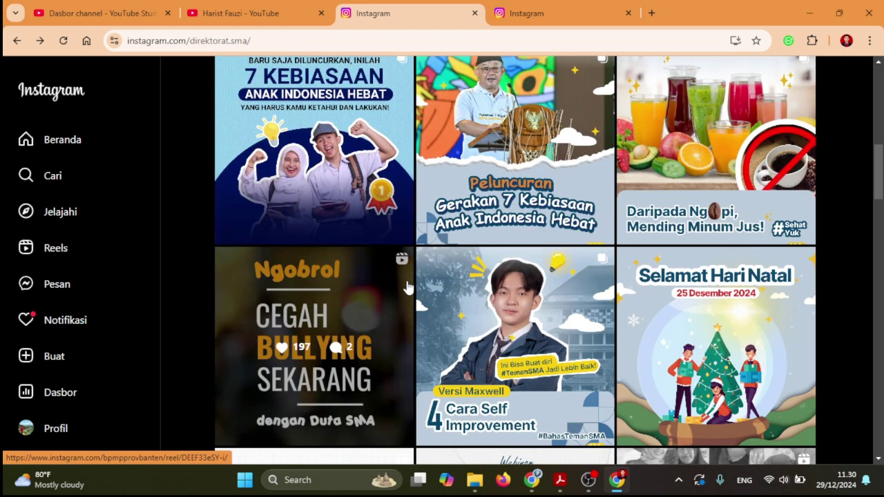
pyautogui.scroll(-3, 407, 287)
pyautogui.scroll(-5, 414, 297)
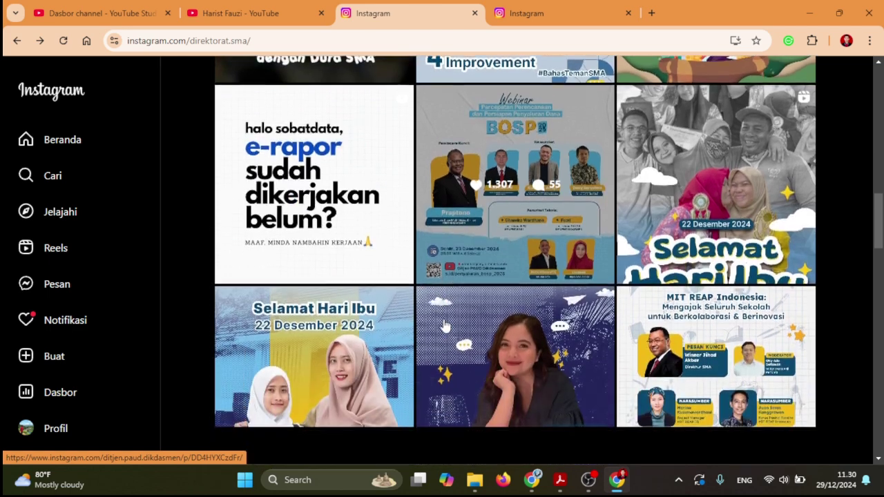
pyautogui.scroll(-2, 445, 326)
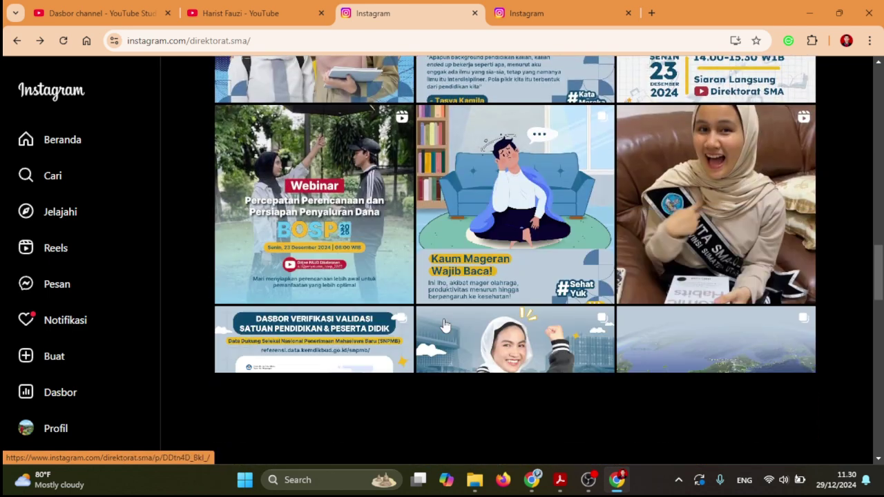
pyautogui.scroll(-1, 444, 326)
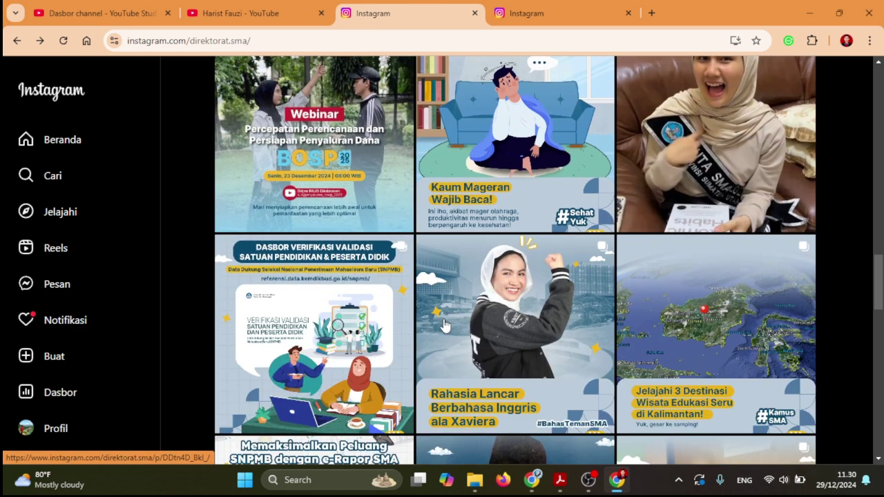
pyautogui.scroll(-3, 446, 326)
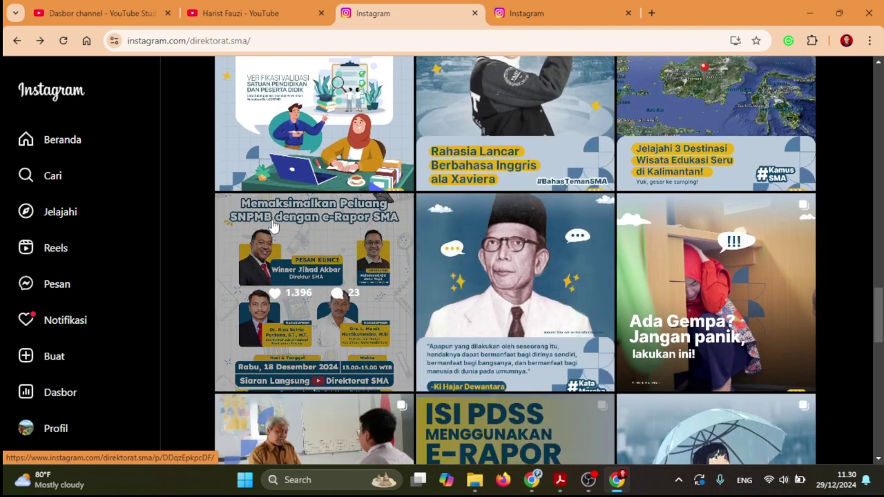
pyautogui.scroll(-1, 356, 241)
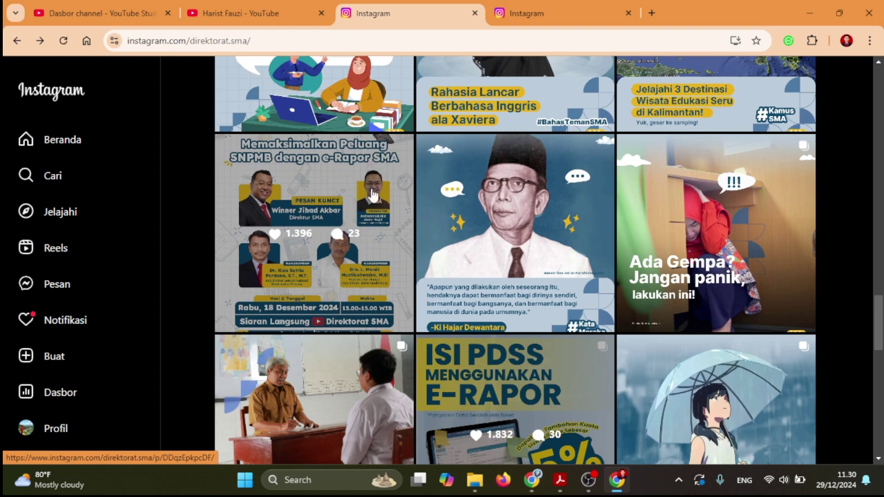
pyautogui.scroll(-1, 380, 247)
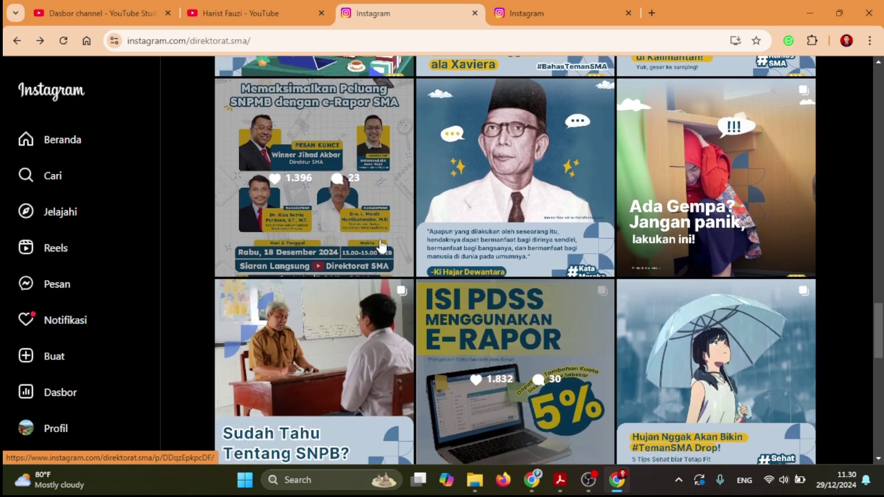
pyautogui.scroll(-1, 381, 247)
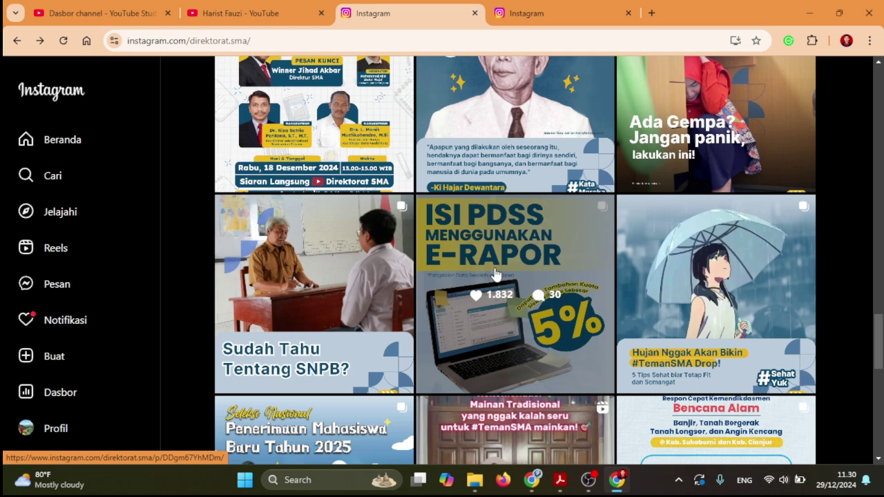
# Open the "Isi PDSS Menggunakan E-Rapor" post and read its first three slides, including the eligible student quotas
pyautogui.click(494, 275)
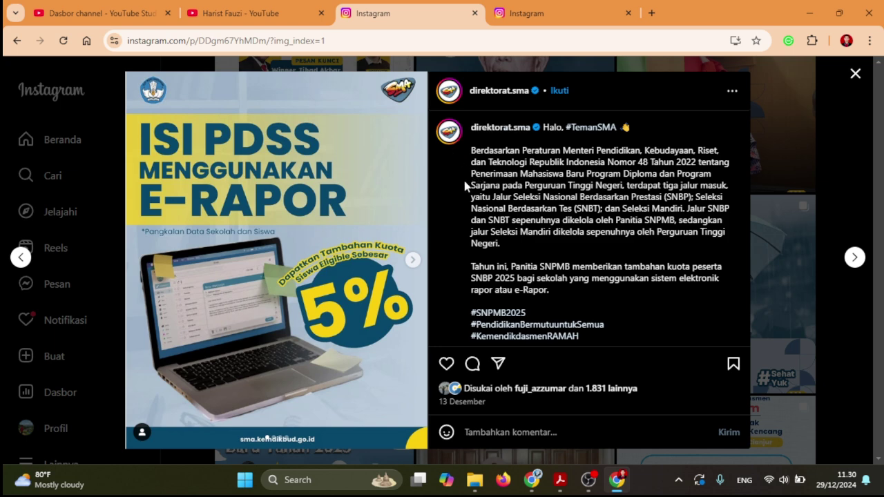
pyautogui.click(413, 263)
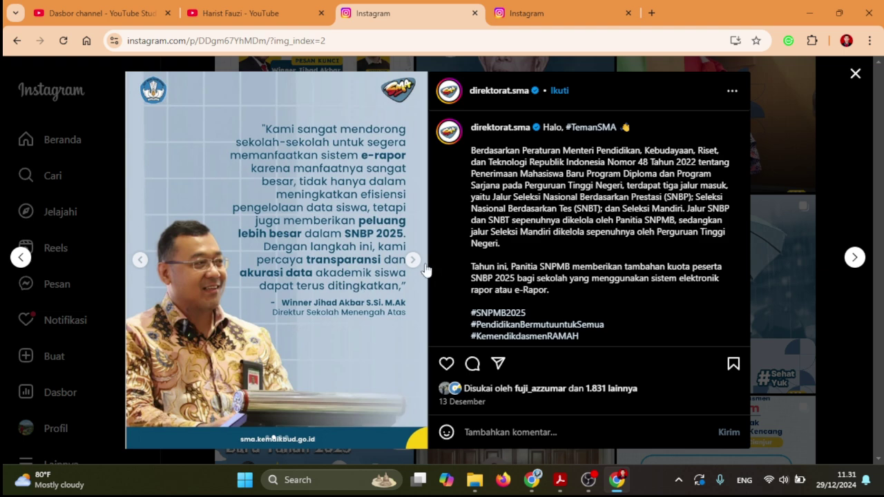
pyautogui.click(412, 261)
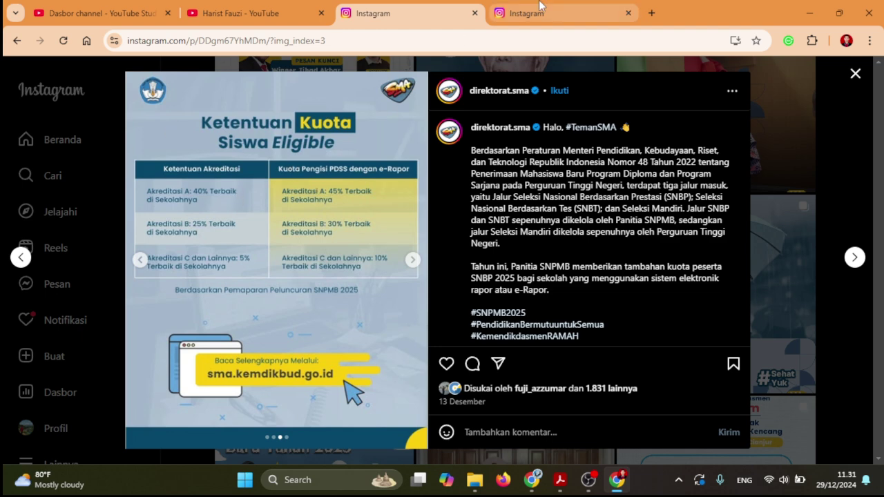
# On the direktoratsmk Instagram profile, read both slides of the "Langkah Kirim Nilai E-Rapor SMK" post and close it
pyautogui.click(540, 6)
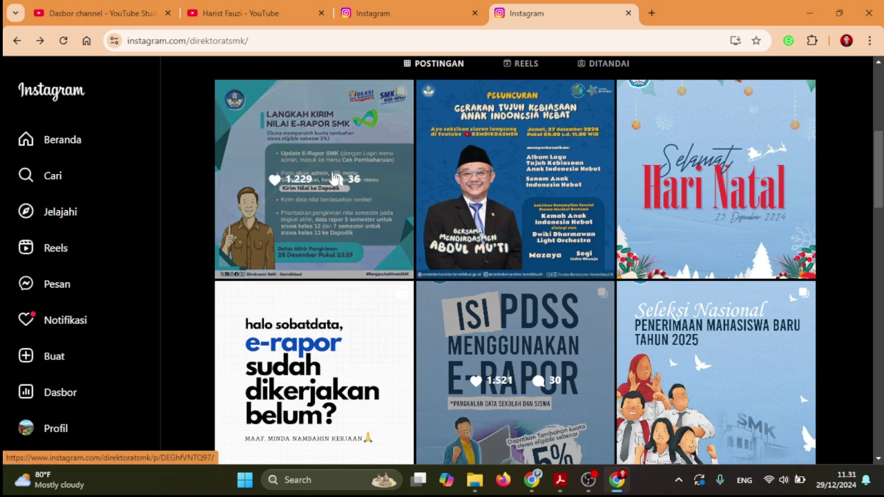
pyautogui.click(333, 179)
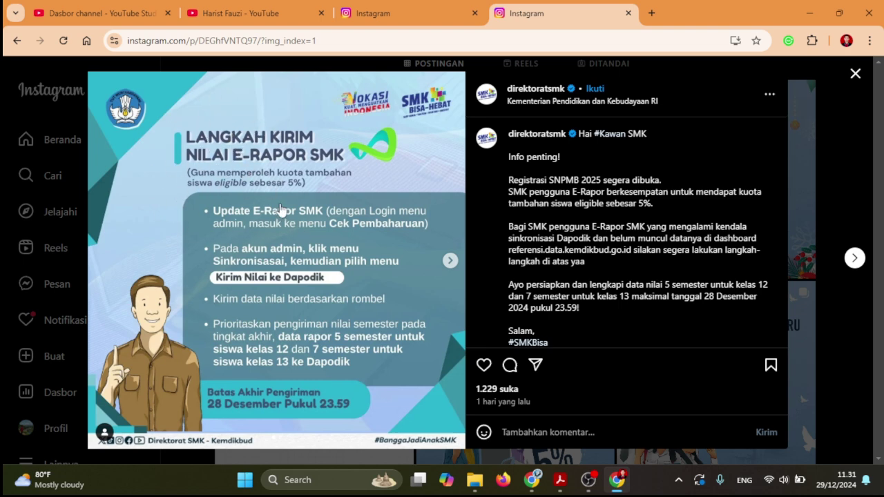
pyautogui.click(449, 261)
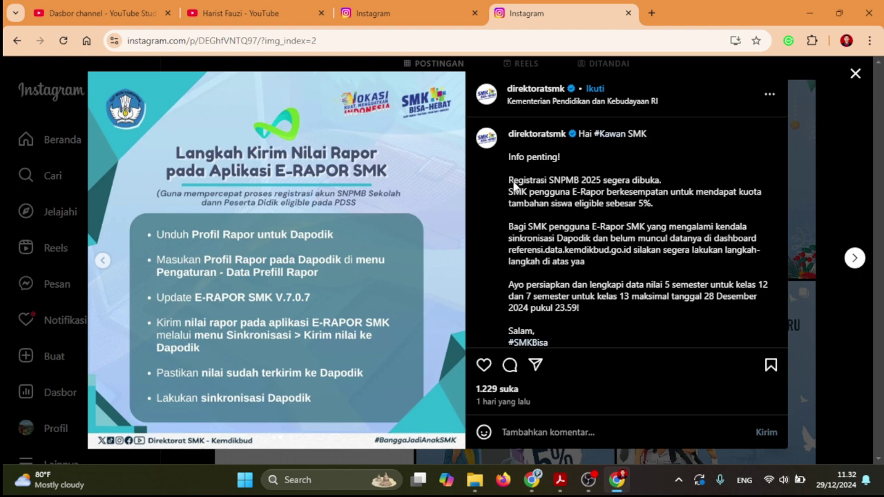
pyautogui.click(856, 73)
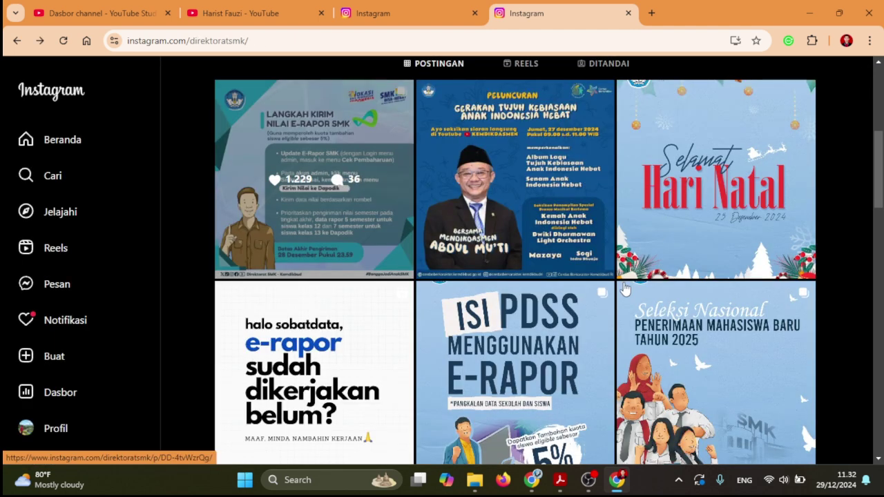
# View the YouTube channel's videos page, then switch back to the e-Rapor SMP browser window
pyautogui.click(273, 6)
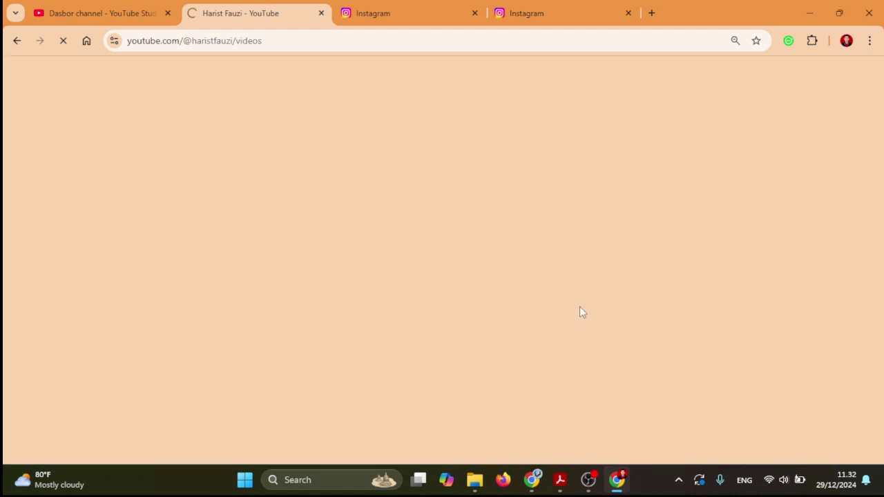
pyautogui.click(533, 486)
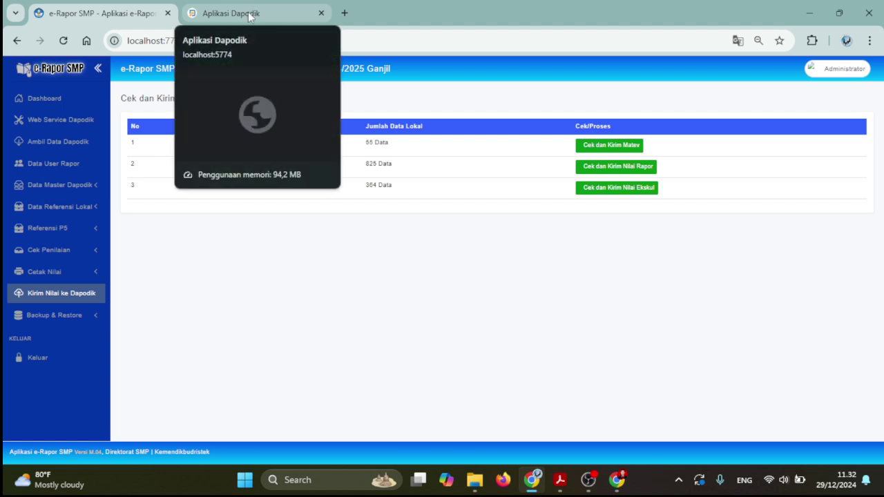
# Switch to the YouTube browser window and look over the newest uploads, previewing the "INFO TERBARU DI DAPODIKDASMEN" video about filling in rapor grades
pyautogui.moveTo(532, 480)
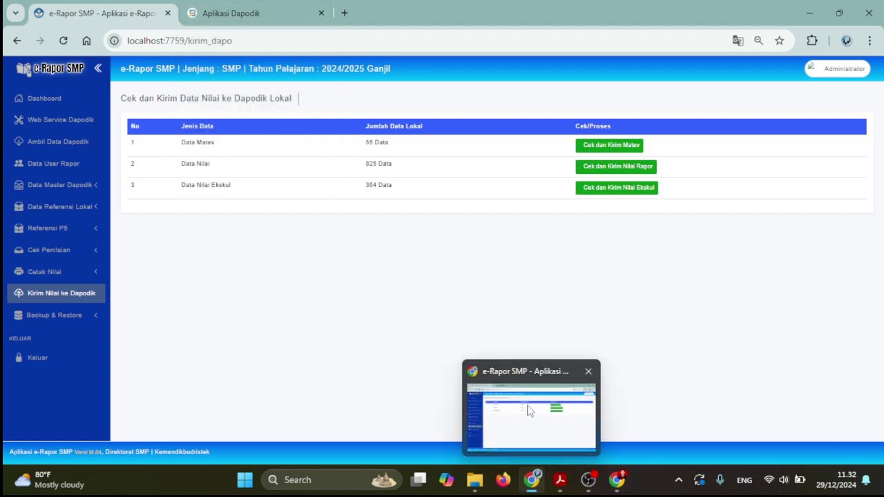
pyautogui.click(619, 481)
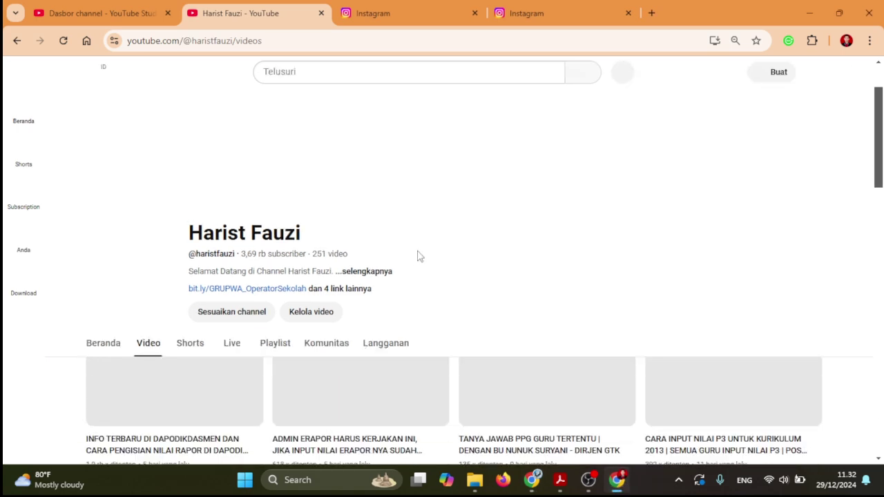
pyautogui.scroll(-3, 418, 257)
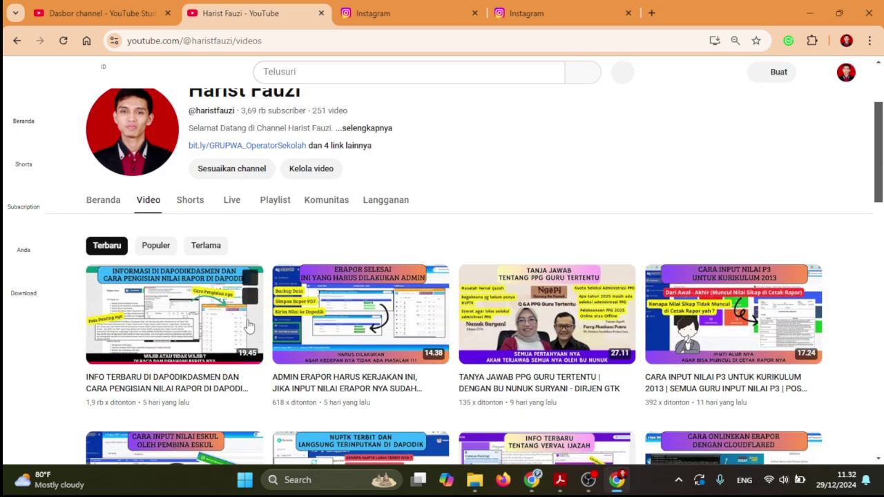
pyautogui.moveTo(191, 352)
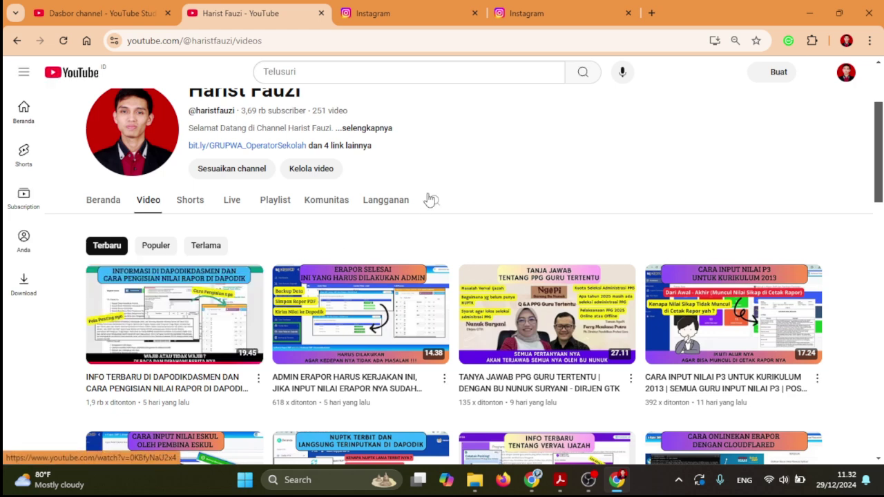
pyautogui.moveTo(211, 293)
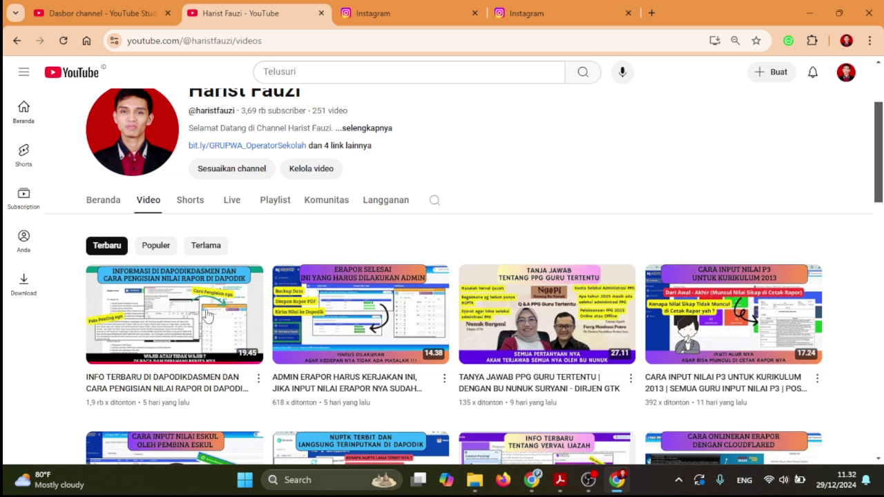
pyautogui.moveTo(204, 311)
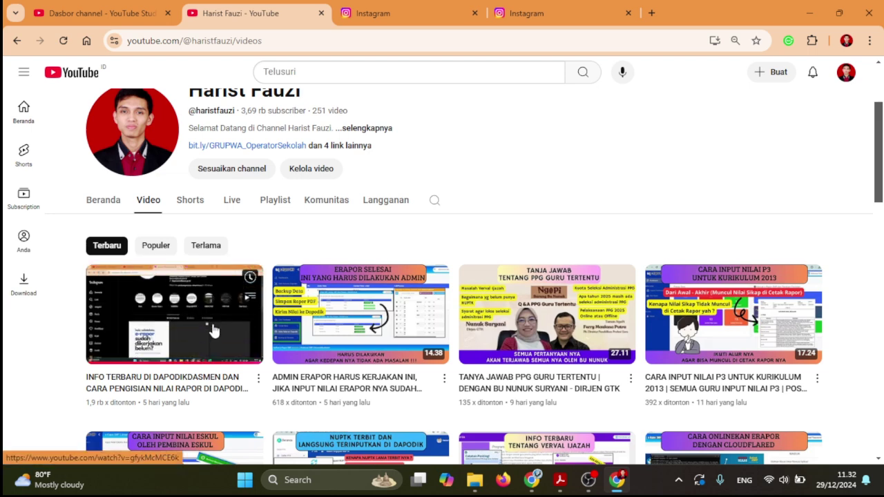
# In Dapodik, show the 2023/2024 Ganjil rapor evaluation subjects for Kelas 7-A and view the Pendidikan Agama Islam dan Budi Pekerti grades
pyautogui.moveTo(529, 481)
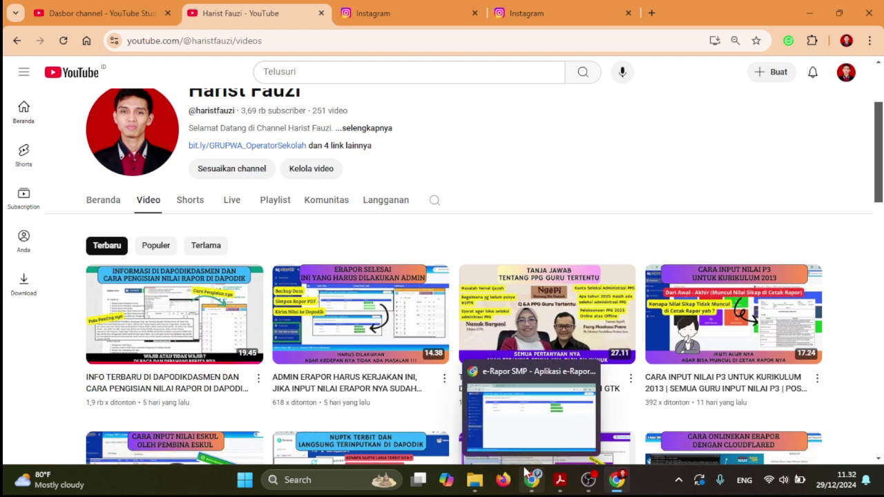
pyautogui.moveTo(536, 418)
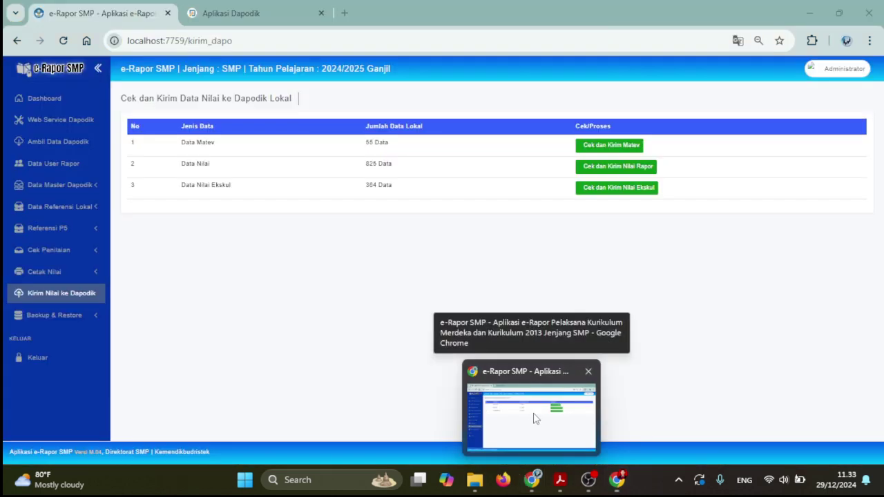
pyautogui.click(536, 416)
pyautogui.click(293, 7)
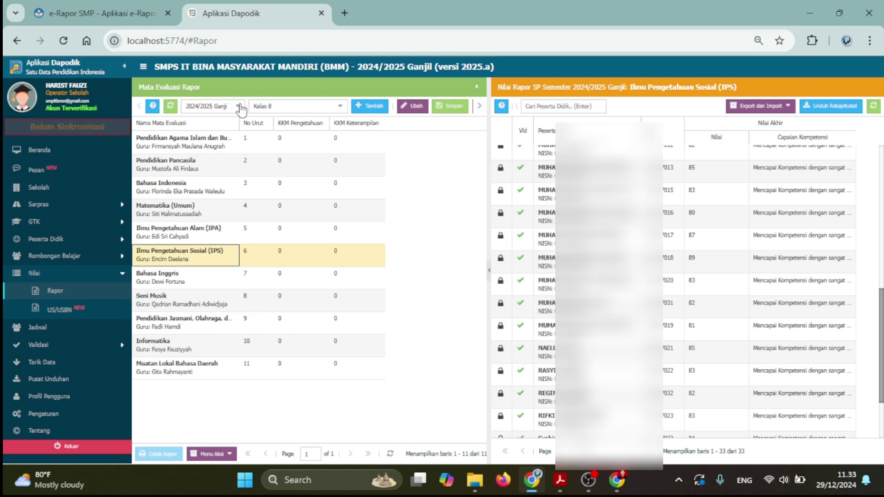
pyautogui.click(238, 107)
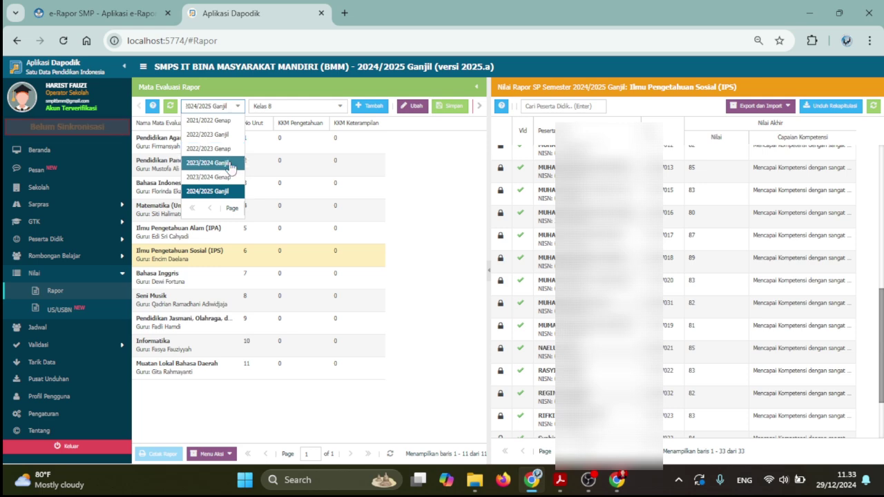
pyautogui.click(231, 164)
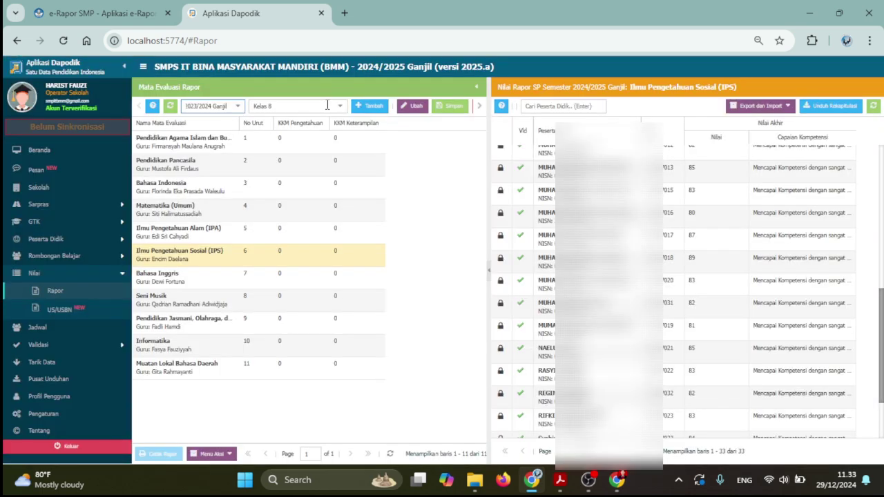
pyautogui.click(339, 106)
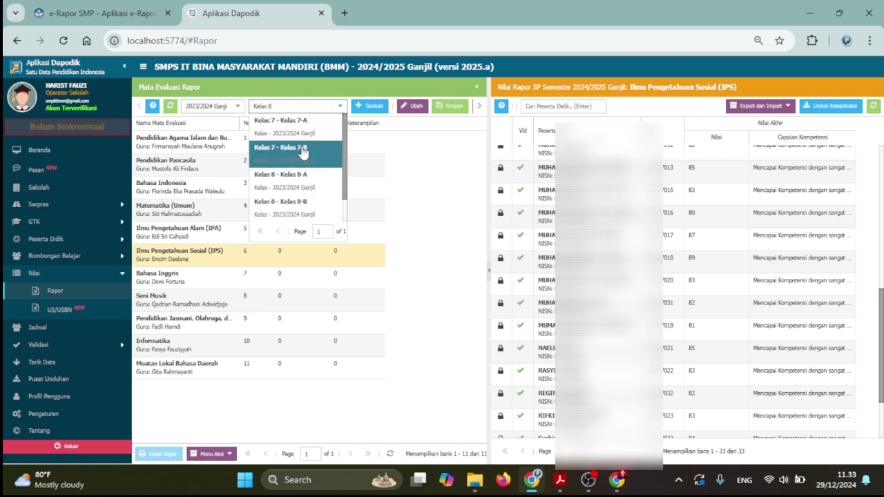
pyautogui.click(305, 136)
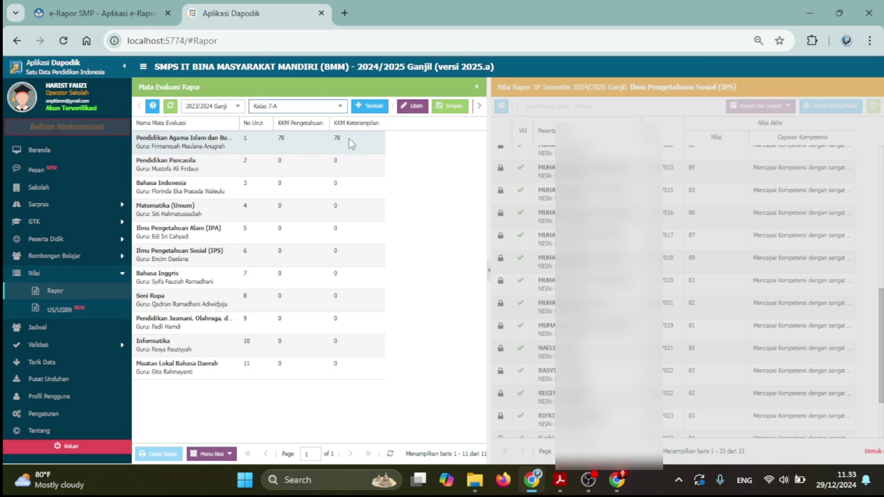
pyautogui.click(336, 141)
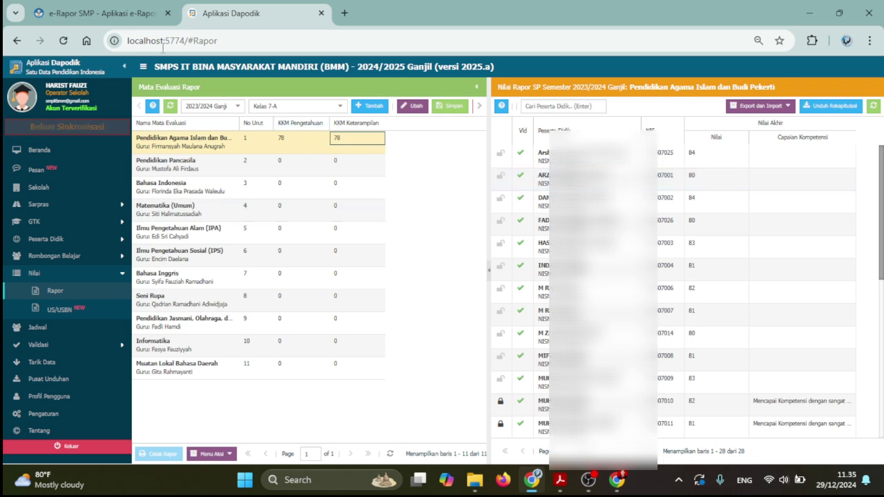
# View the e-Rapor SMP page for sending grades to Dapodik, and switch to the YouTube window to show the channel's header
pyautogui.click(121, 17)
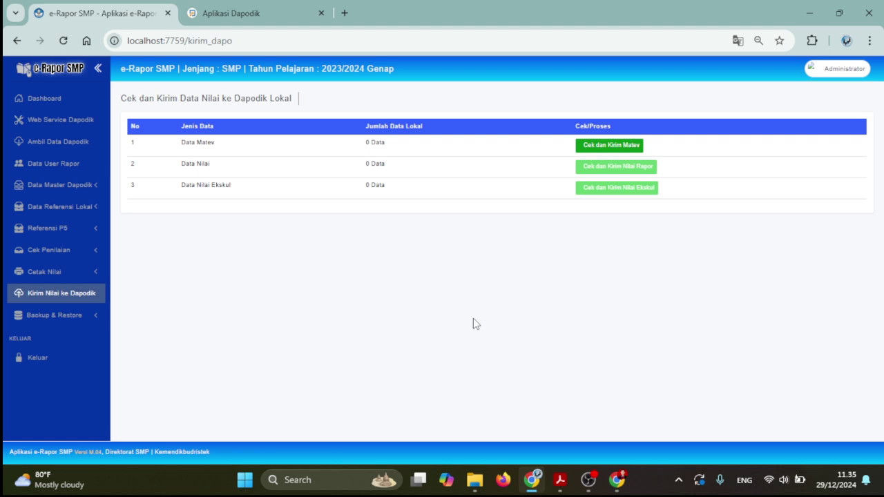
pyautogui.moveTo(588, 485)
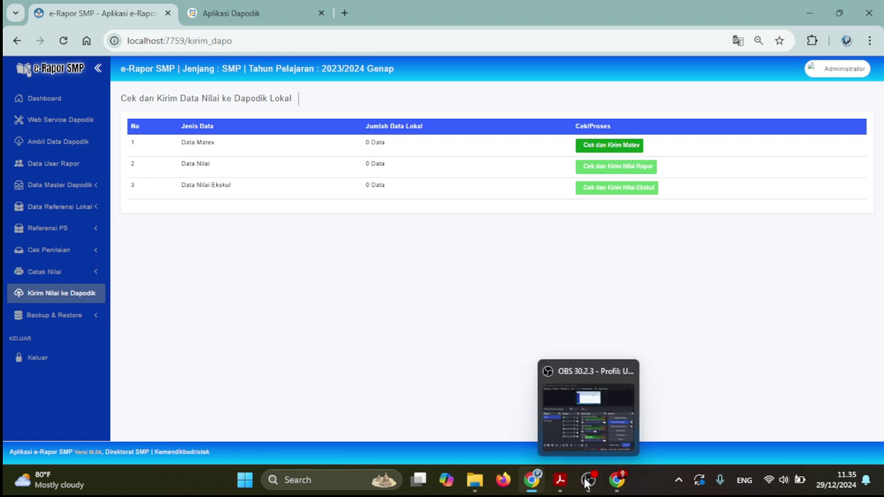
pyautogui.click(622, 486)
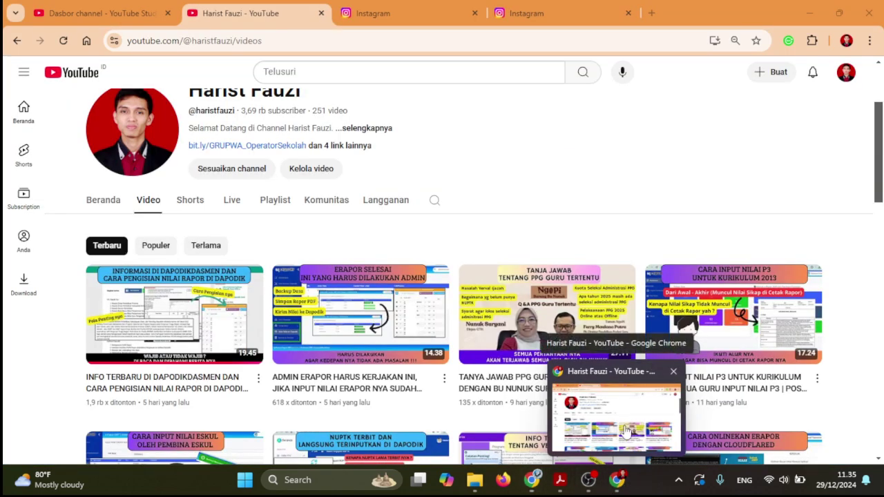
pyautogui.scroll(1, 549, 190)
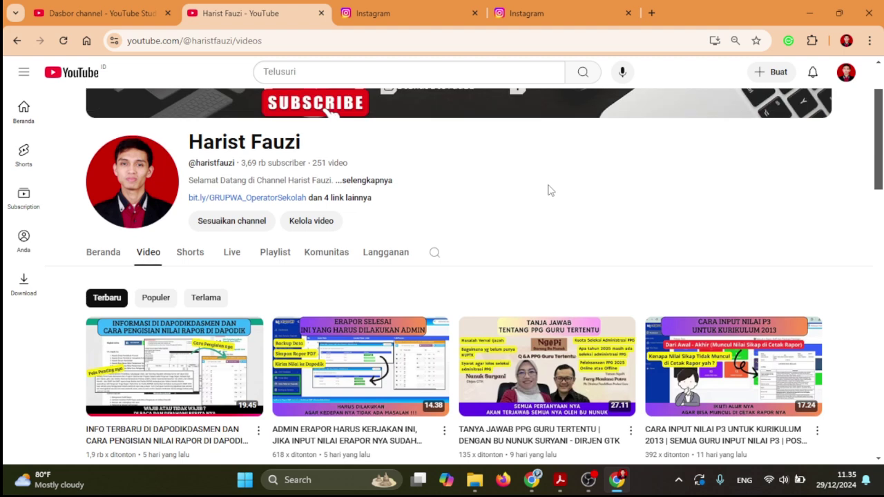
pyautogui.scroll(2, 549, 190)
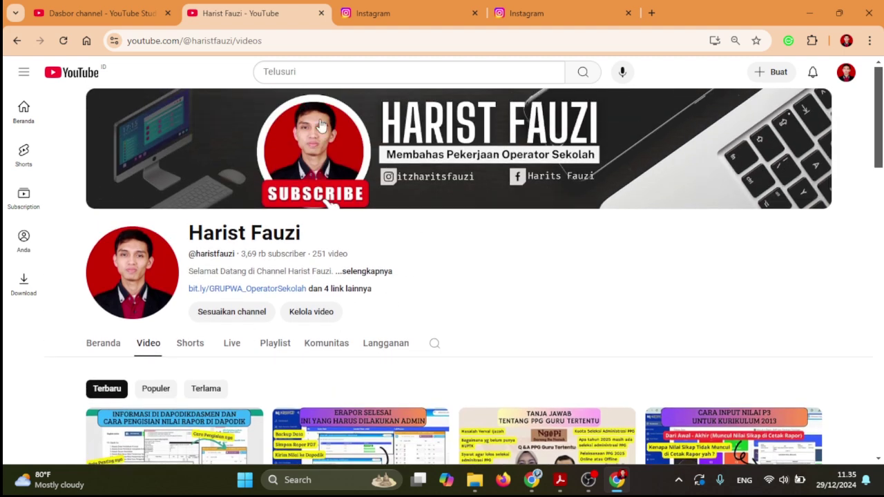